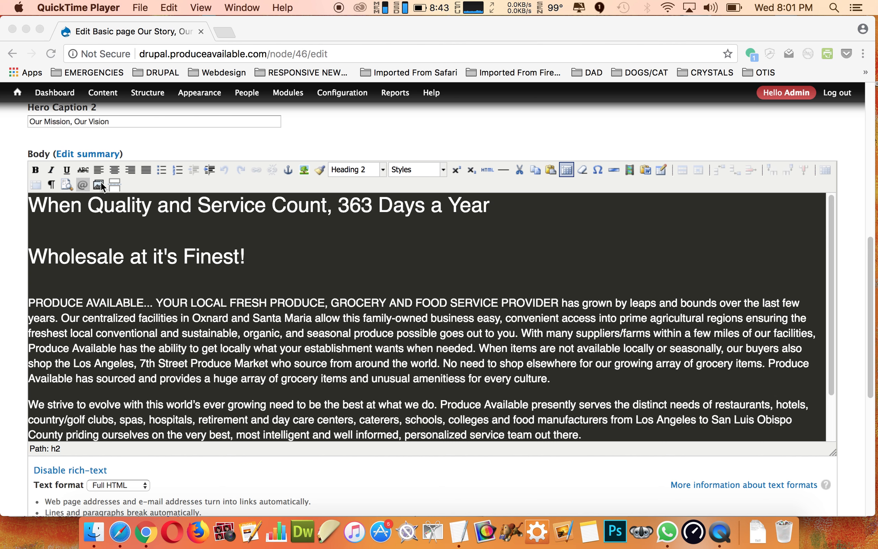
Step: Place the insertion point before "PRODUCE AVAILABLE..." in the body's first paragraph and open the media browser
{"action": "left_click", "coordinate": [154, 187]}
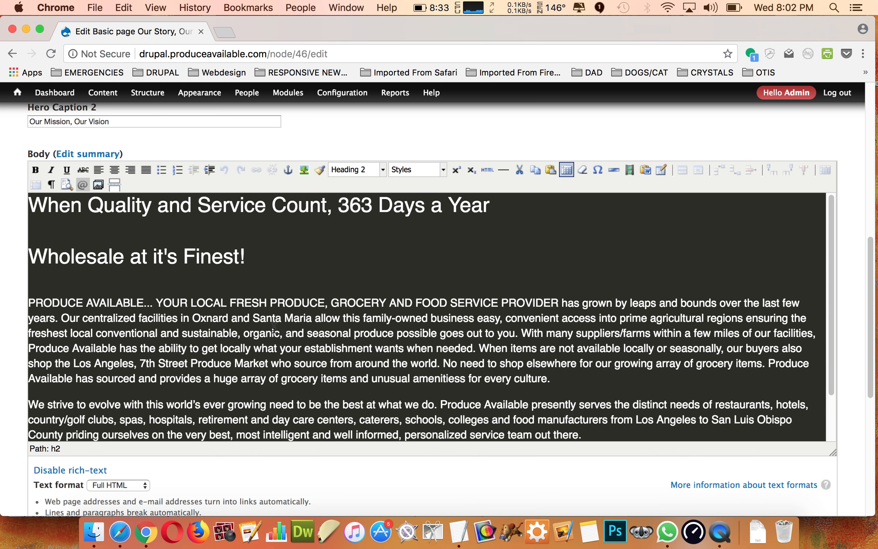
{"action": "left_click_drag", "start_coordinate": [59, 302], "coordinate": [35, 301]}
{"action": "left_click", "coordinate": [30, 301]}
{"action": "left_click", "coordinate": [100, 185]}
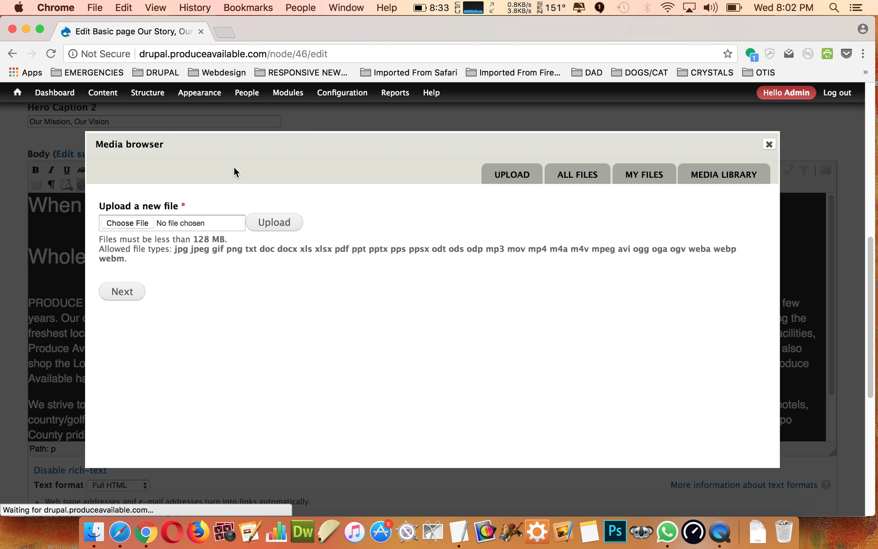
Step: Look through all files, my files and the media library, and check the available file type filters
{"action": "left_click", "coordinate": [578, 174]}
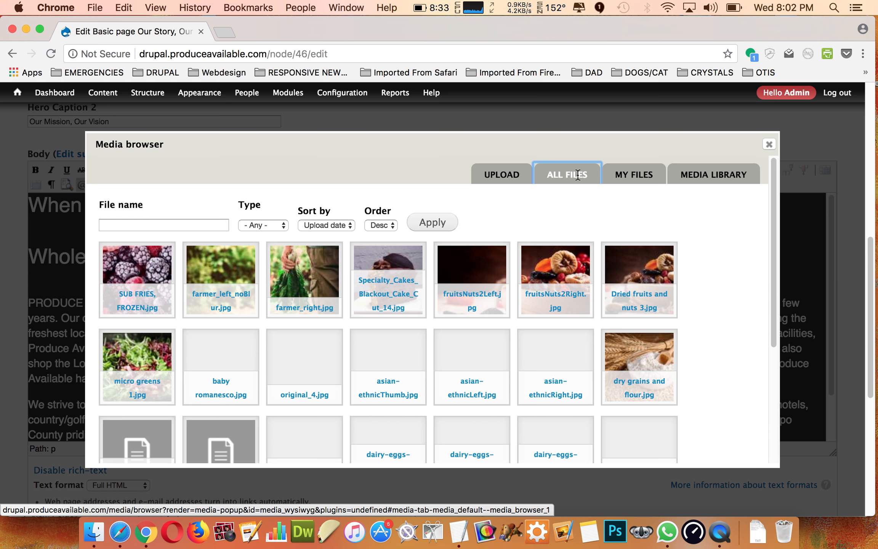
{"action": "left_click", "coordinate": [638, 177]}
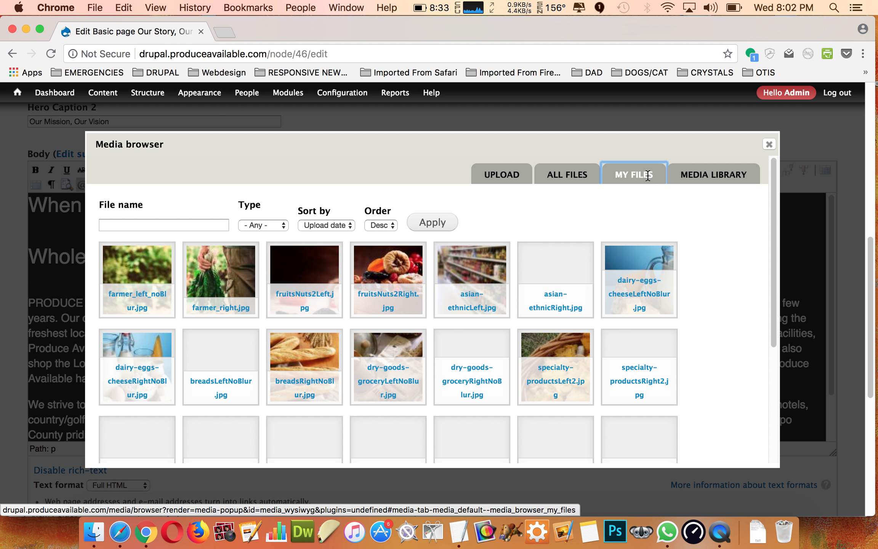
{"action": "left_click", "coordinate": [718, 172]}
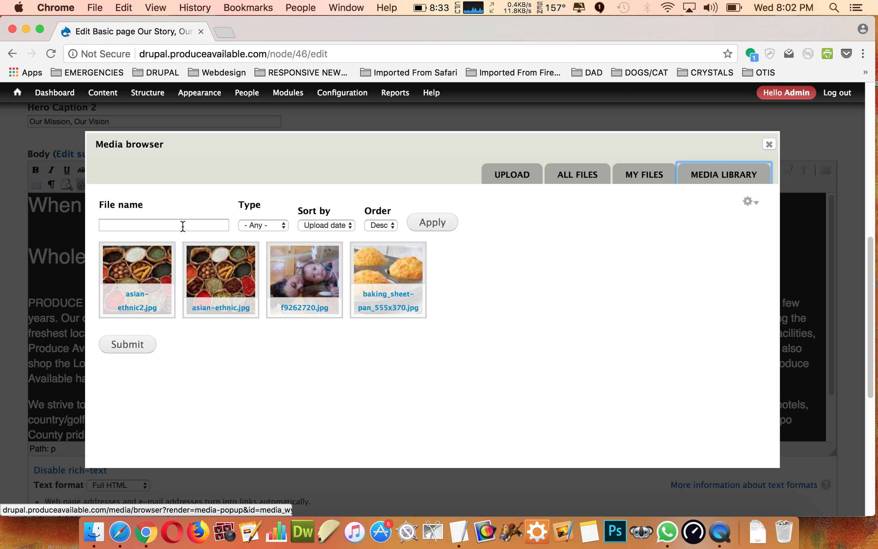
{"action": "left_click", "coordinate": [282, 225]}
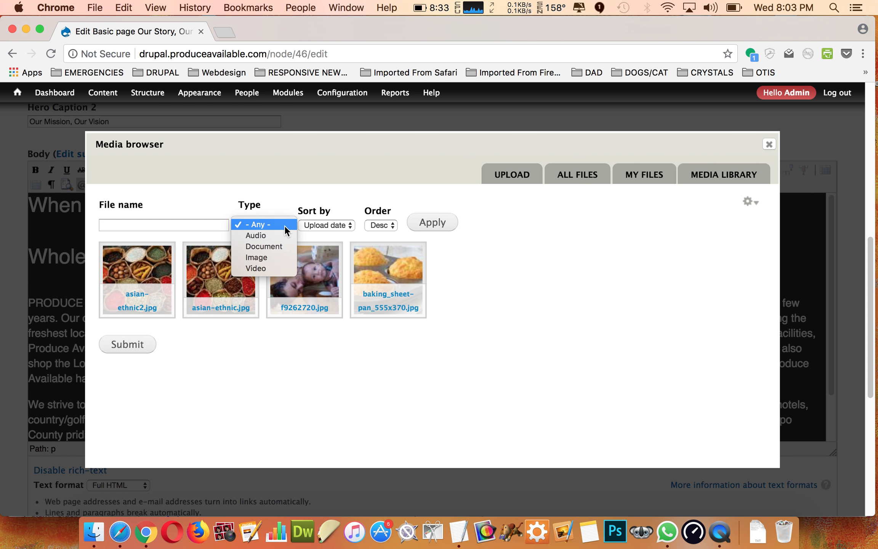
{"action": "left_click", "coordinate": [260, 225]}
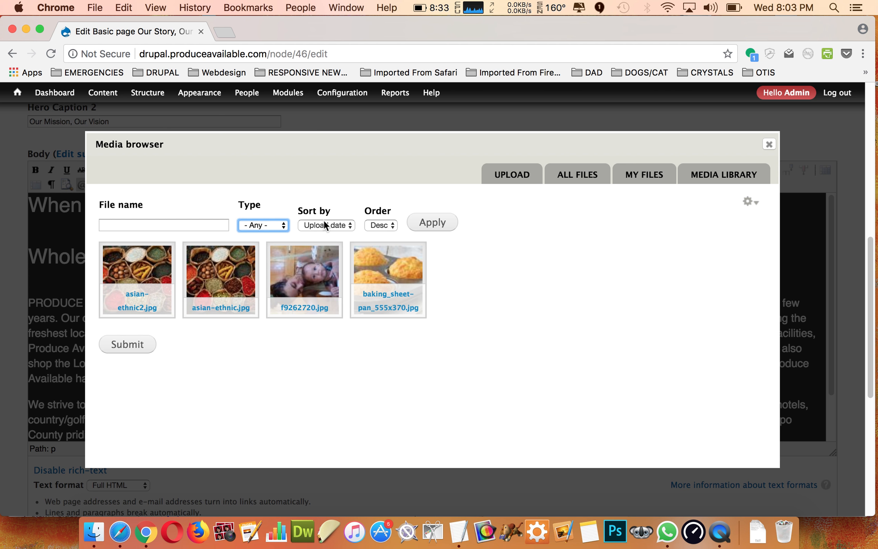
{"action": "left_click", "coordinate": [515, 177]}
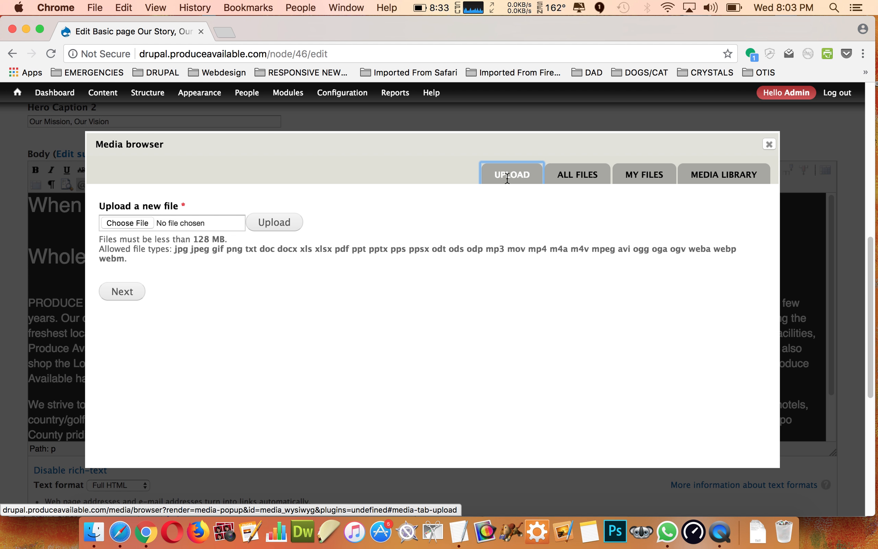
{"action": "left_click", "coordinate": [127, 222]}
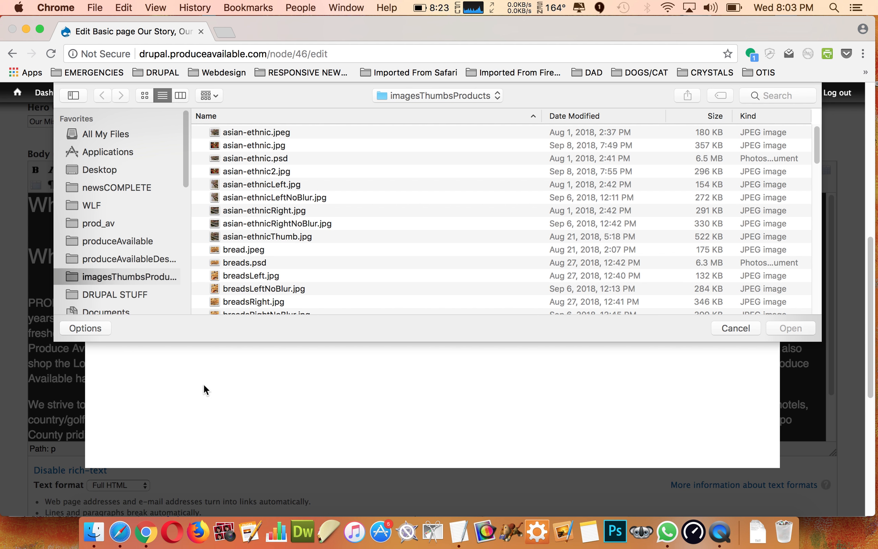
{"action": "left_click", "coordinate": [736, 328]}
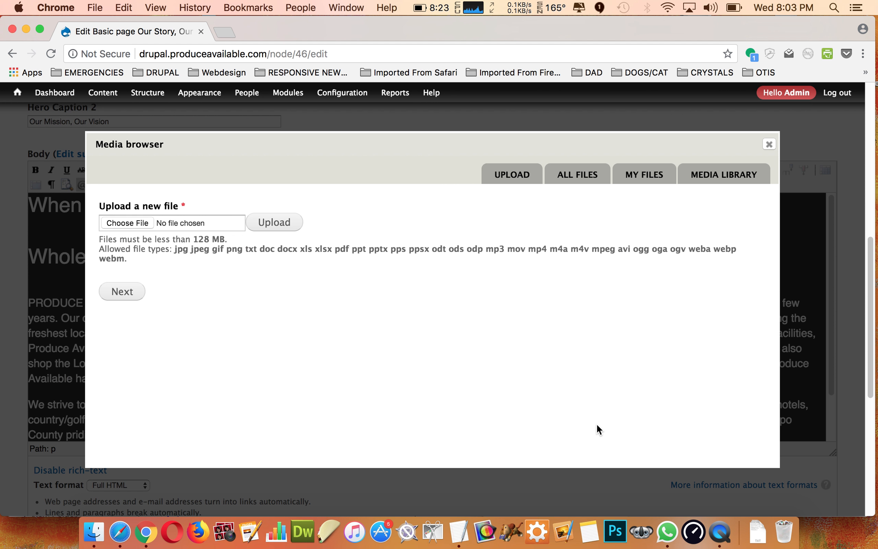
Step: Switch to Finder and check the file information of dry-goods-groceryThumb.jpg, including its dimensions
{"action": "key", "text": "super+Tab"}
{"action": "key", "text": "super+Tab"}
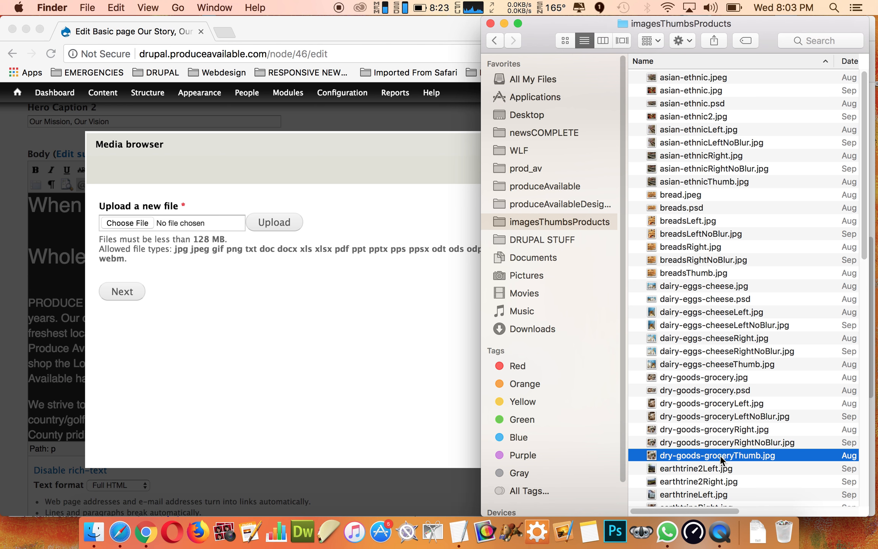
{"action": "key", "text": "super+i"}
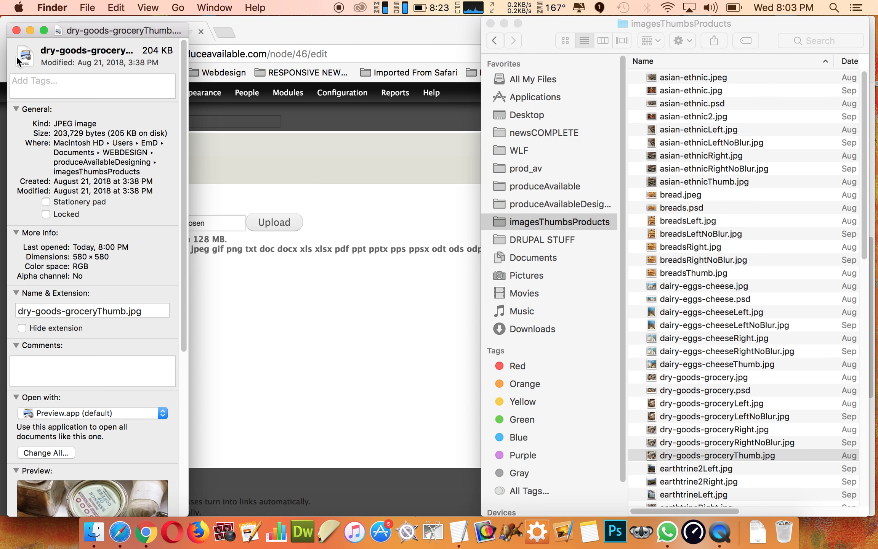
{"action": "left_click", "coordinate": [16, 30]}
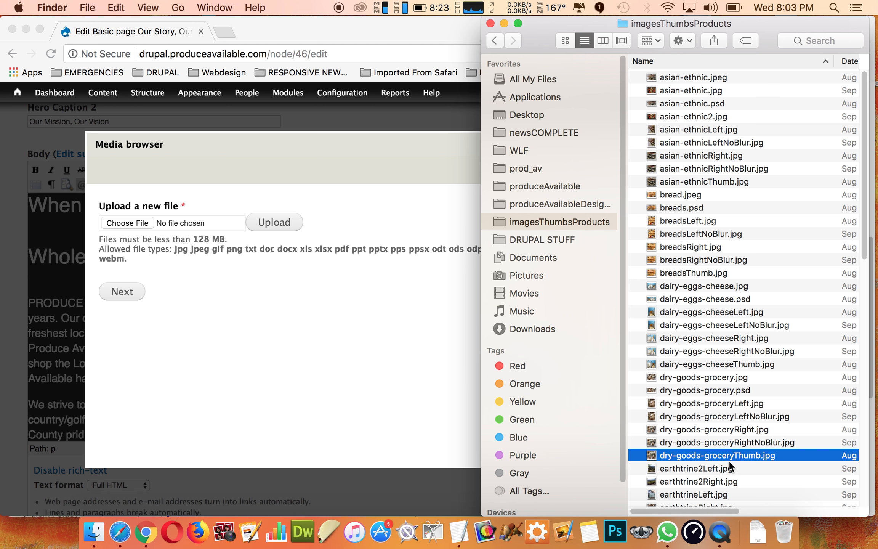
Step: Open dry-goods-groceryThumb.jpg in Preview, scale it proportionally to a width of 400 pixels, and close the image
{"action": "double_click", "coordinate": [696, 455]}
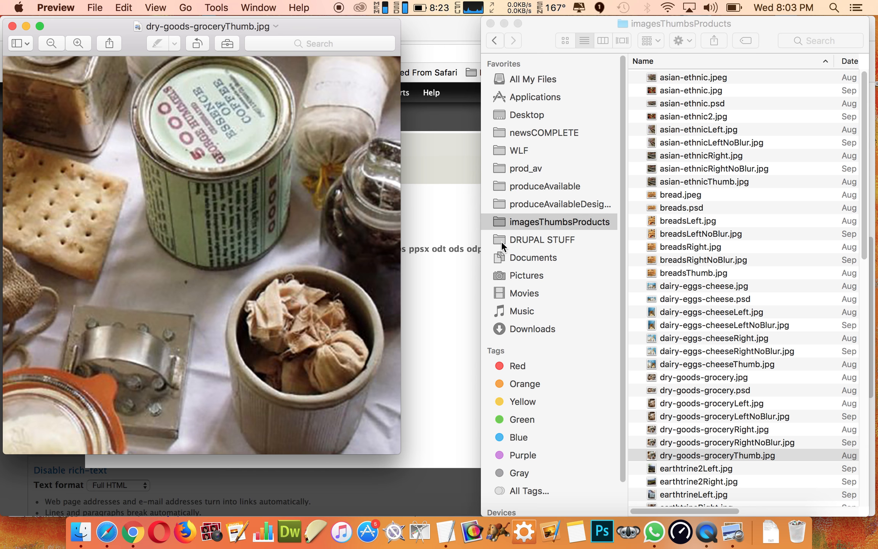
{"action": "left_click", "coordinate": [227, 41]}
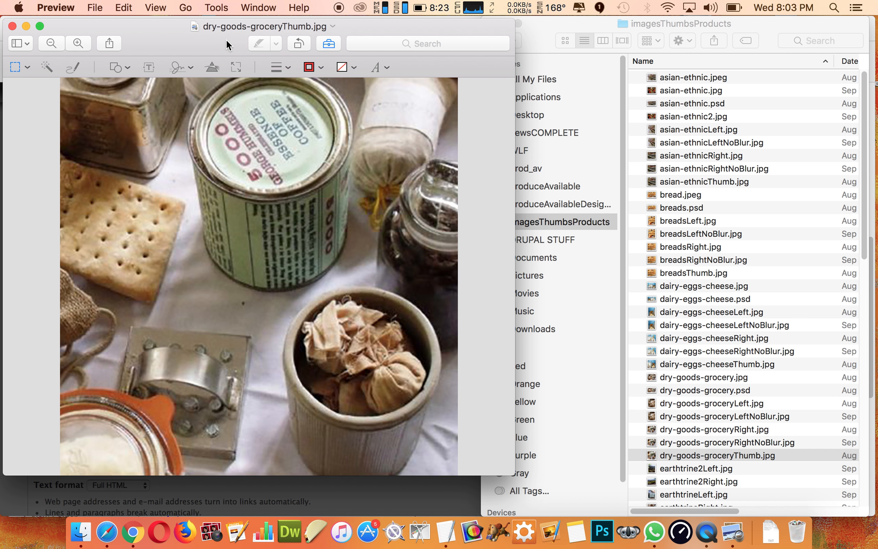
{"action": "left_click", "coordinate": [236, 65]}
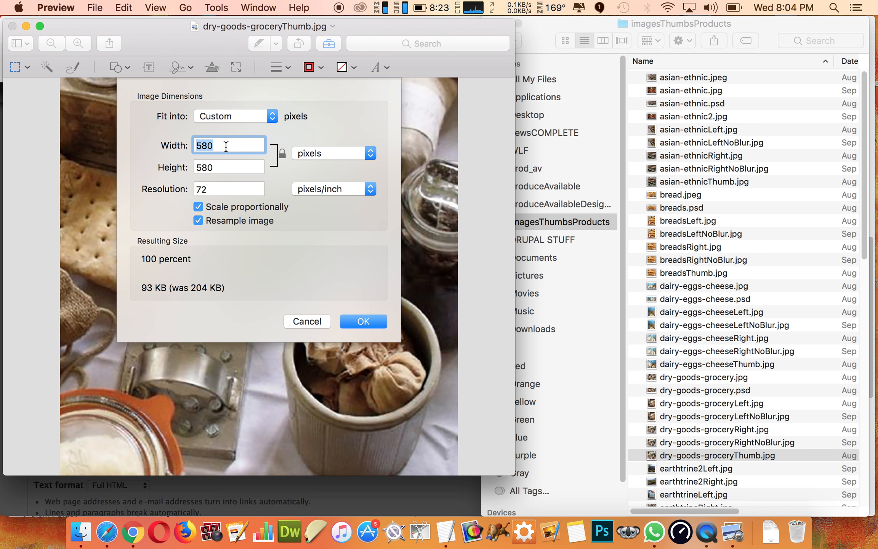
{"action": "type", "text": "400"}
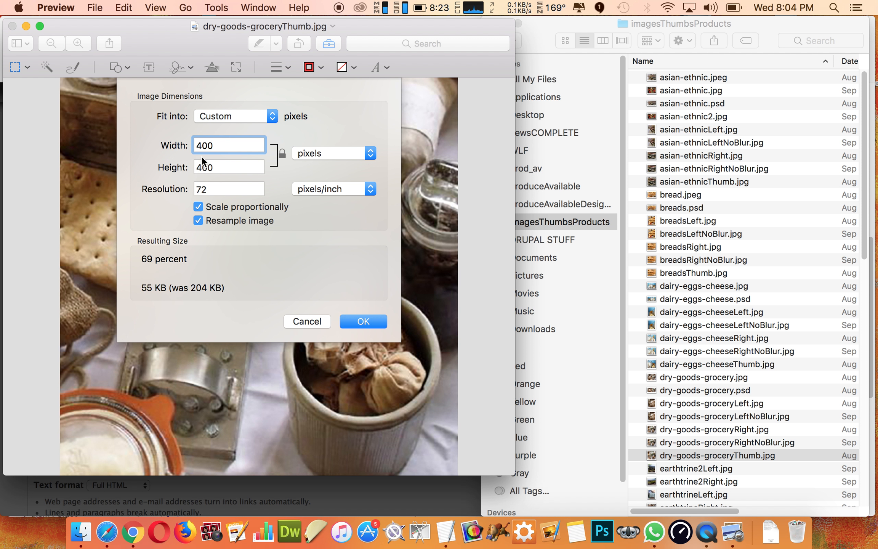
{"action": "left_click", "coordinate": [282, 153]}
{"action": "left_click", "coordinate": [282, 153]}
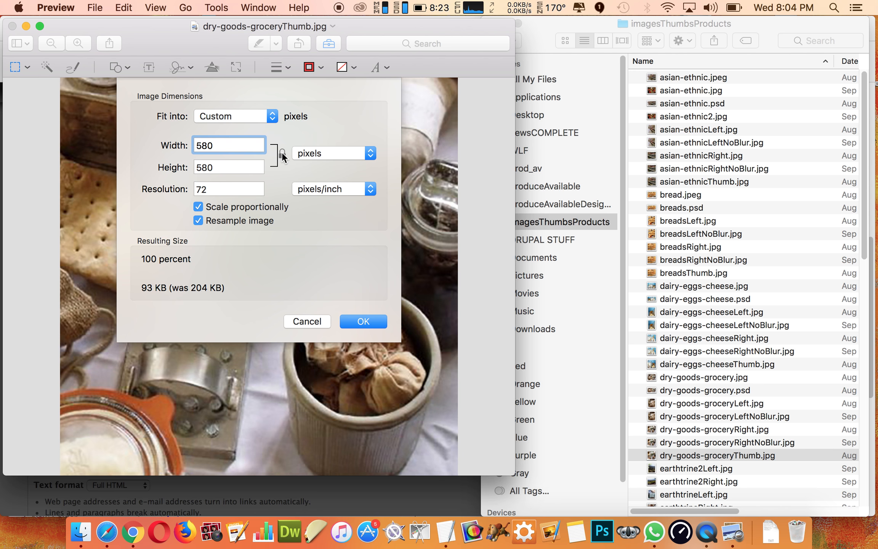
{"action": "left_click_drag", "start_coordinate": [218, 144], "coordinate": [187, 144]}
{"action": "type", "text": "400"}
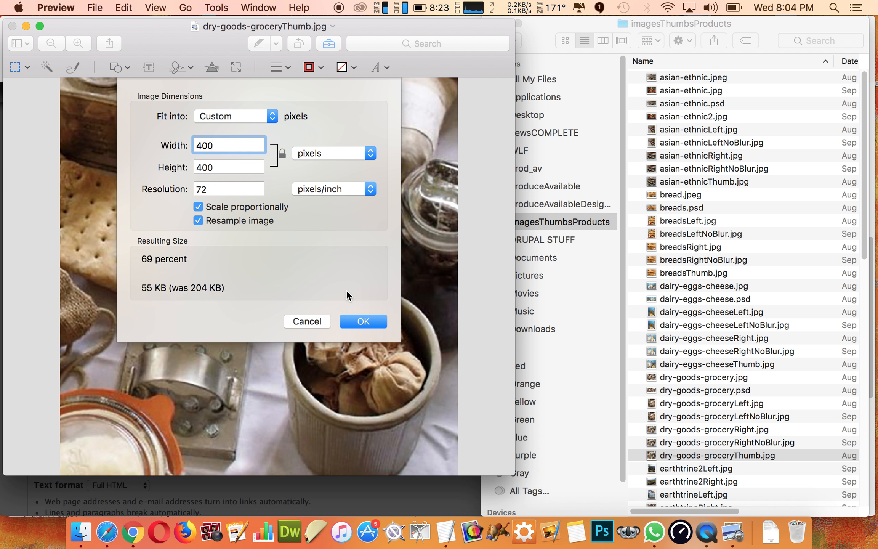
{"action": "left_click", "coordinate": [365, 321]}
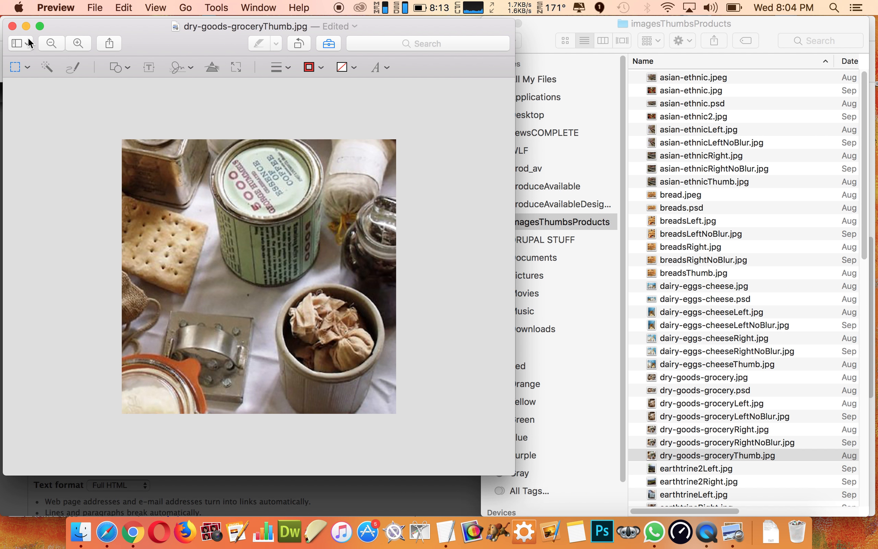
{"action": "left_click", "coordinate": [12, 27]}
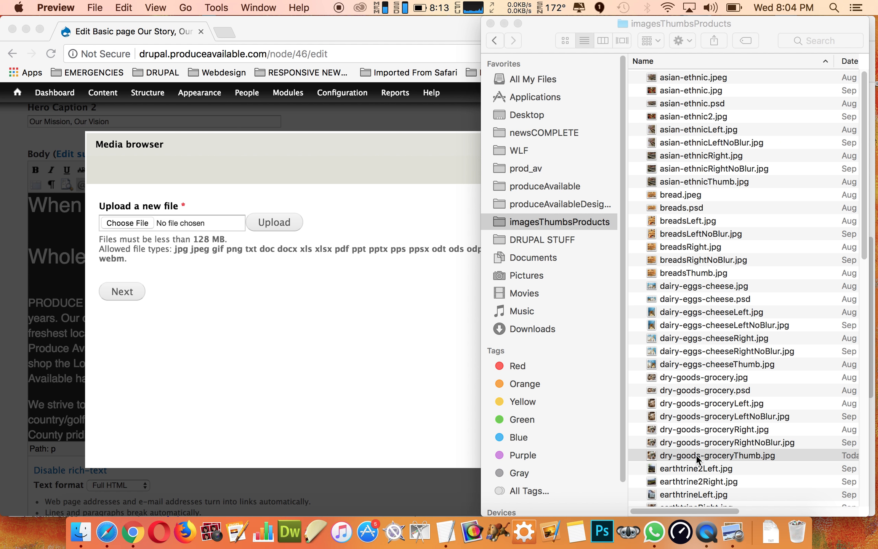
Step: Switch back to Chrome and upload dry-goods-groceryThumb.jpg from the imagesThumbsProducts folder, sorting the files by date modified to find it
{"action": "left_click", "coordinate": [293, 330]}
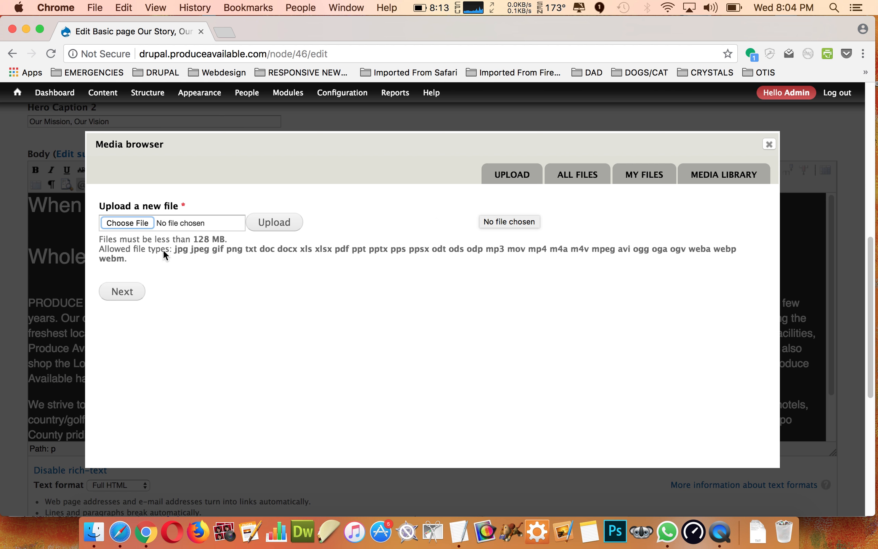
{"action": "left_click", "coordinate": [129, 222]}
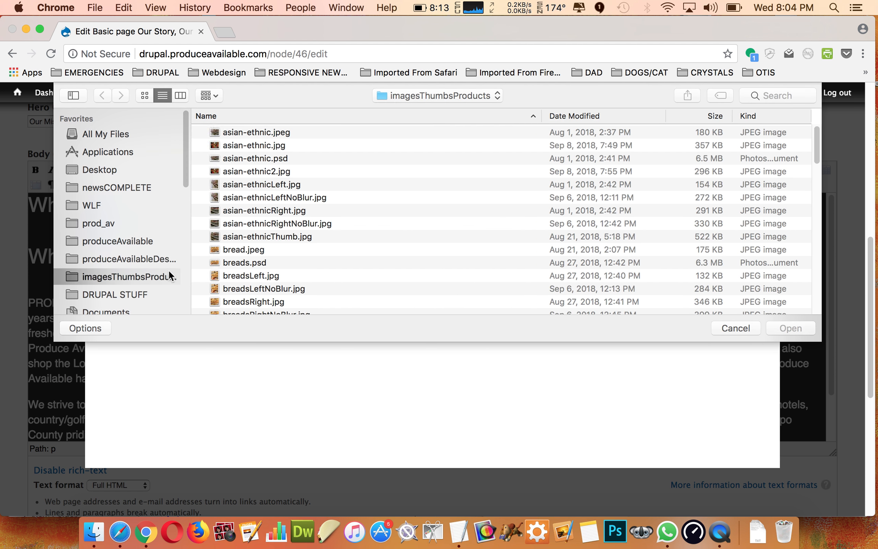
{"action": "left_click", "coordinate": [575, 115]}
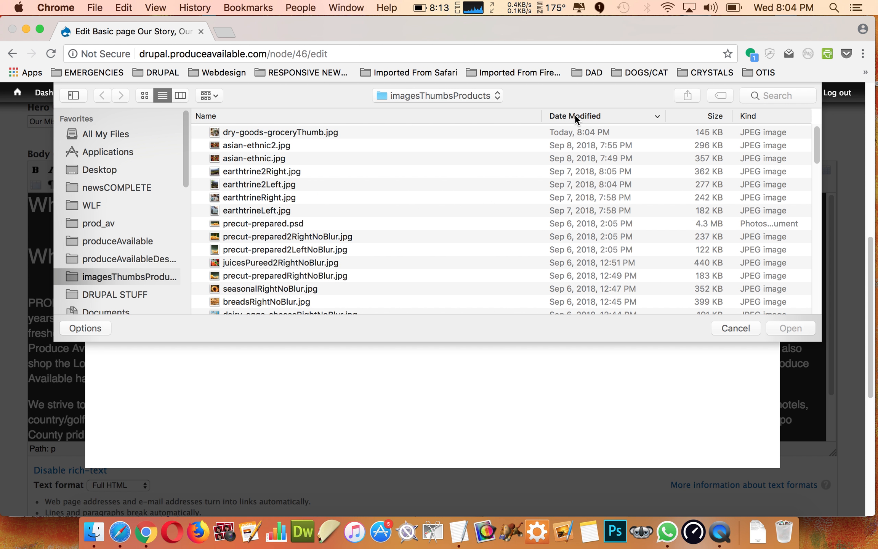
{"action": "left_click", "coordinate": [265, 129]}
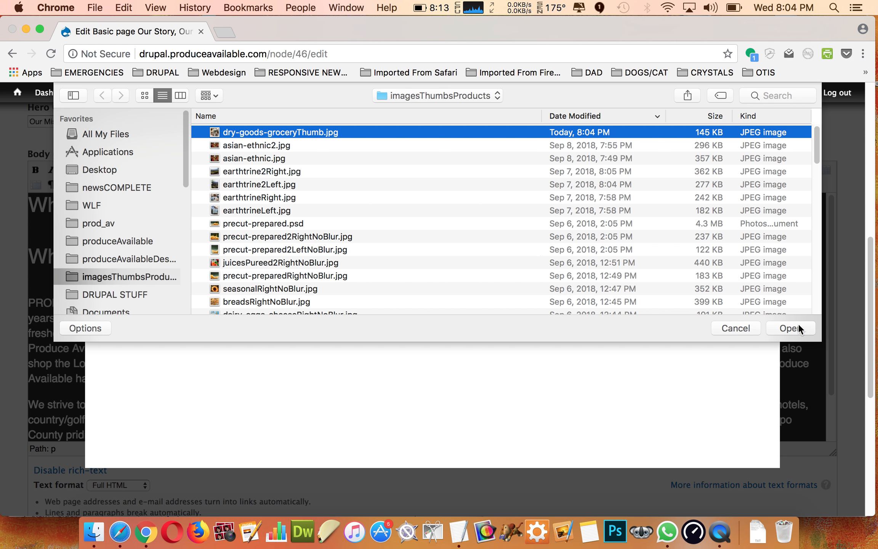
{"action": "left_click", "coordinate": [791, 328]}
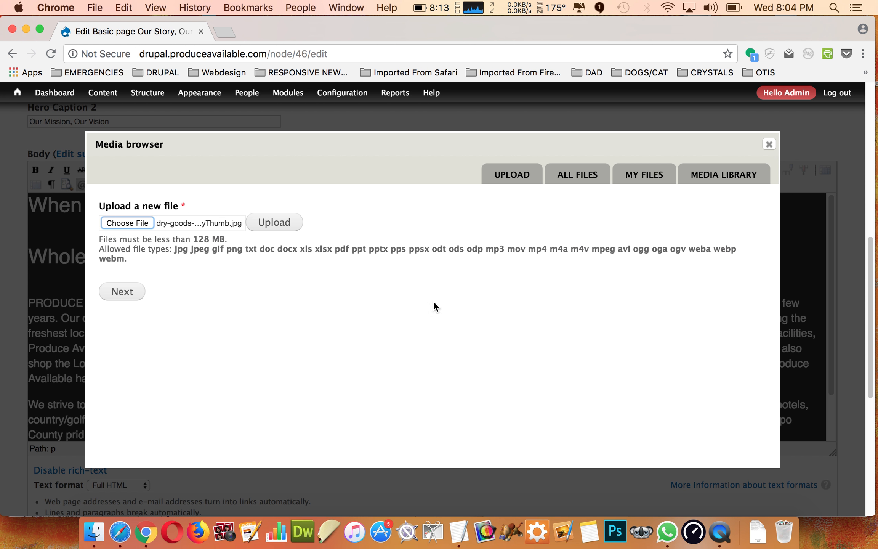
{"action": "left_click", "coordinate": [274, 228]}
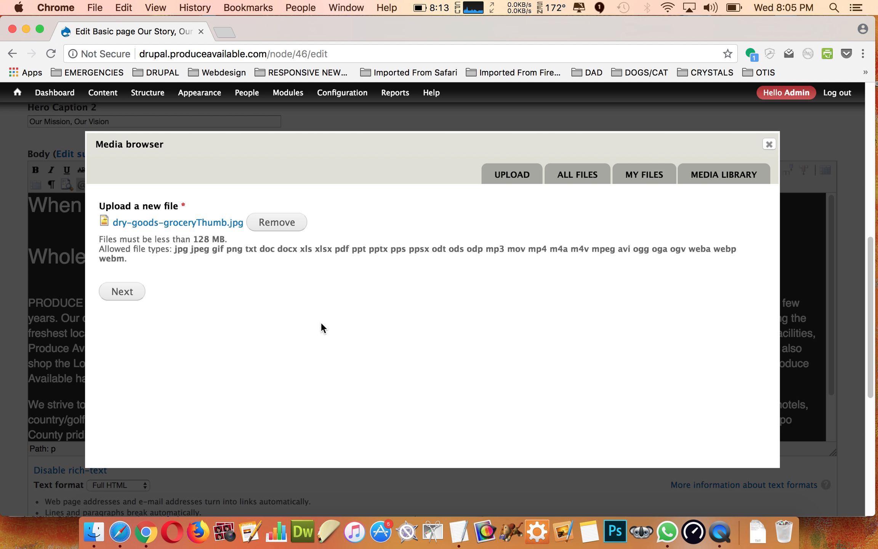
Step: Give the uploaded image the alt text "bread and other groceries", include it in the library, and save its details
{"action": "left_click", "coordinate": [126, 294]}
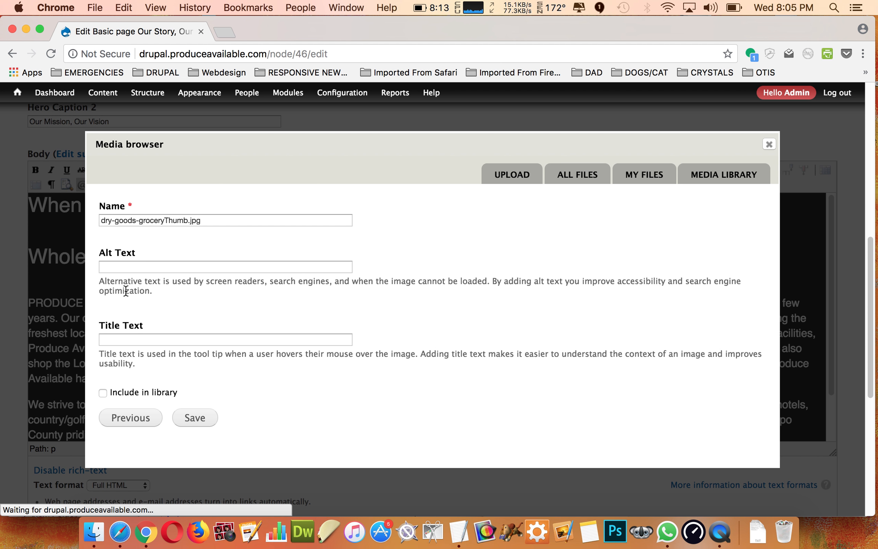
{"action": "left_click", "coordinate": [121, 266]}
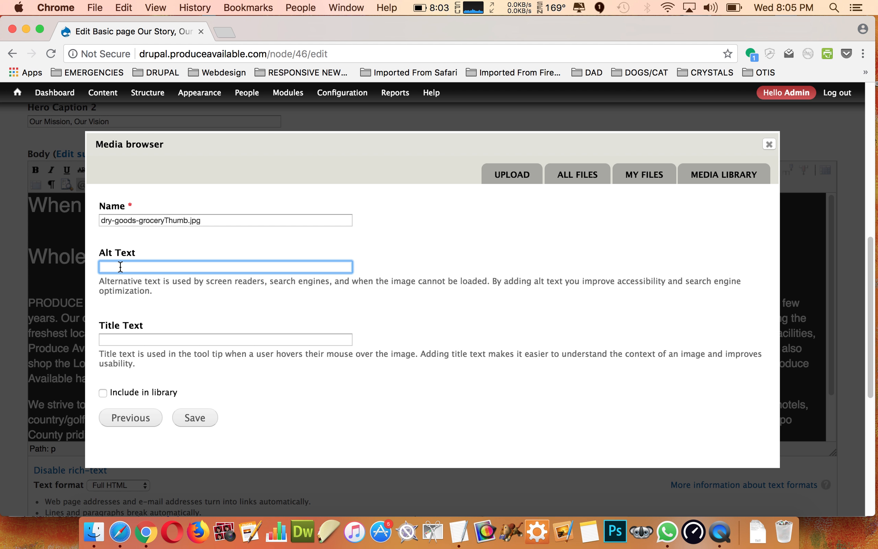
{"action": "type", "text": "bread and other groceries"}
{"action": "left_click", "coordinate": [105, 393]}
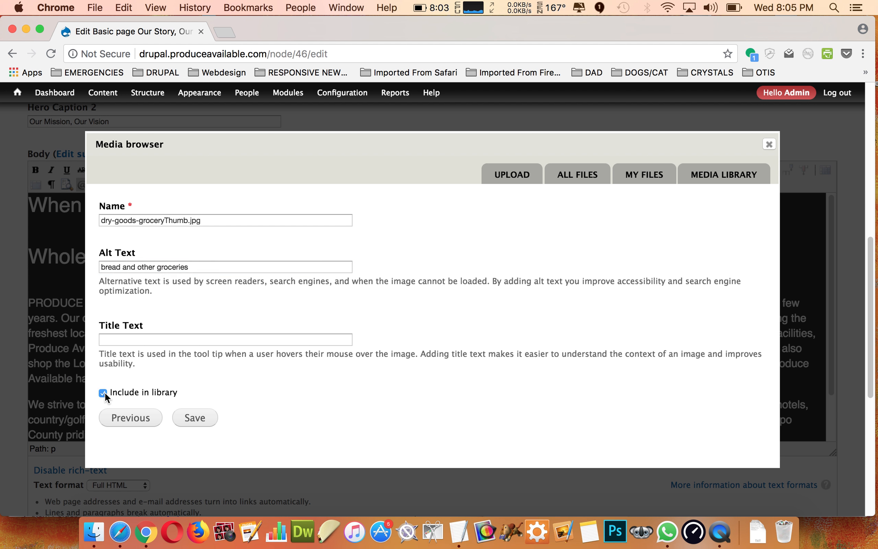
{"action": "left_click", "coordinate": [199, 419]}
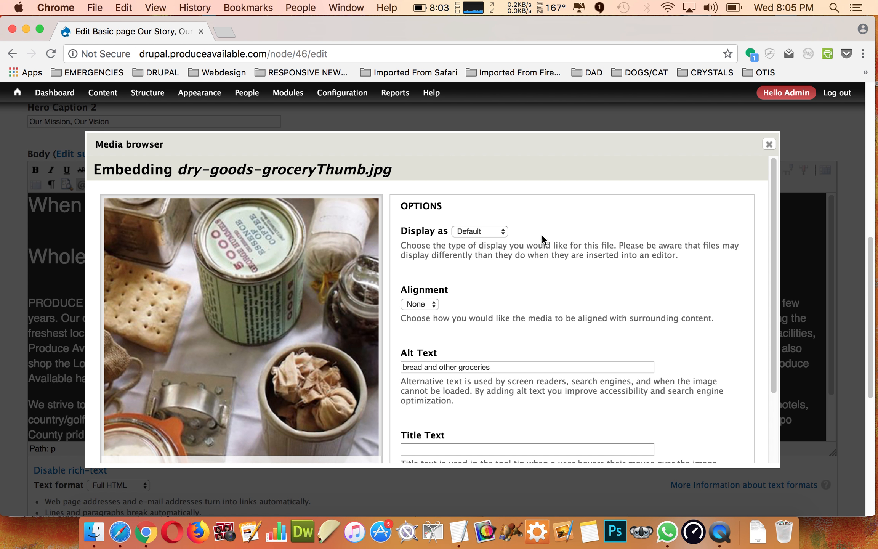
Step: Set the embedded image to display as Inline Image with Right alignment
{"action": "left_click", "coordinate": [503, 232]}
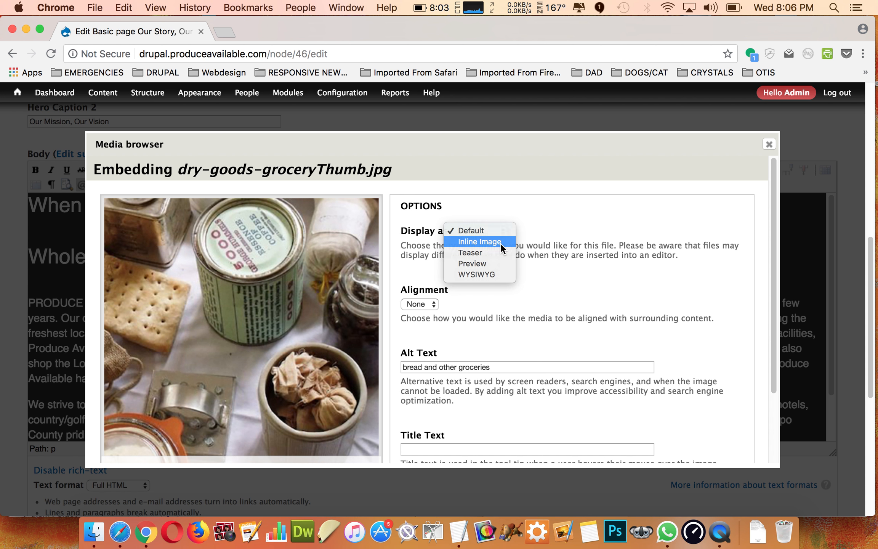
{"action": "left_click", "coordinate": [500, 242]}
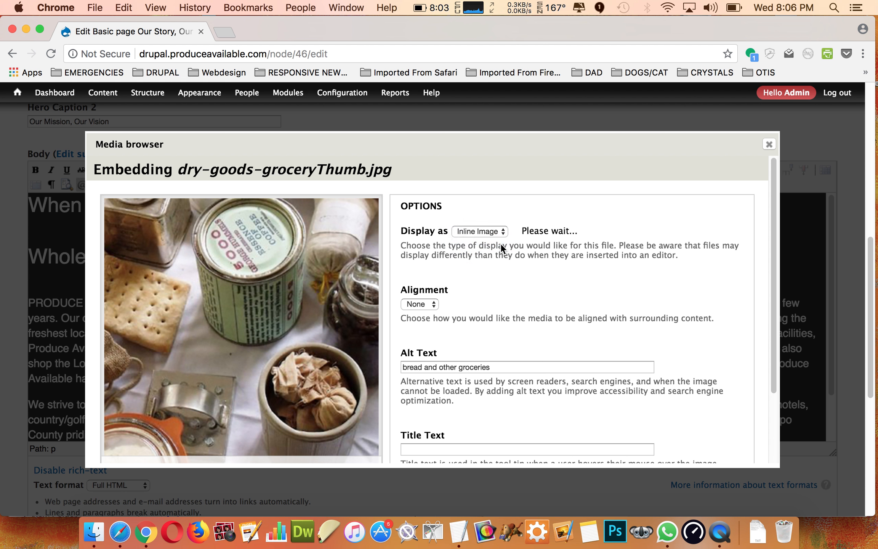
{"action": "left_click", "coordinate": [434, 303]}
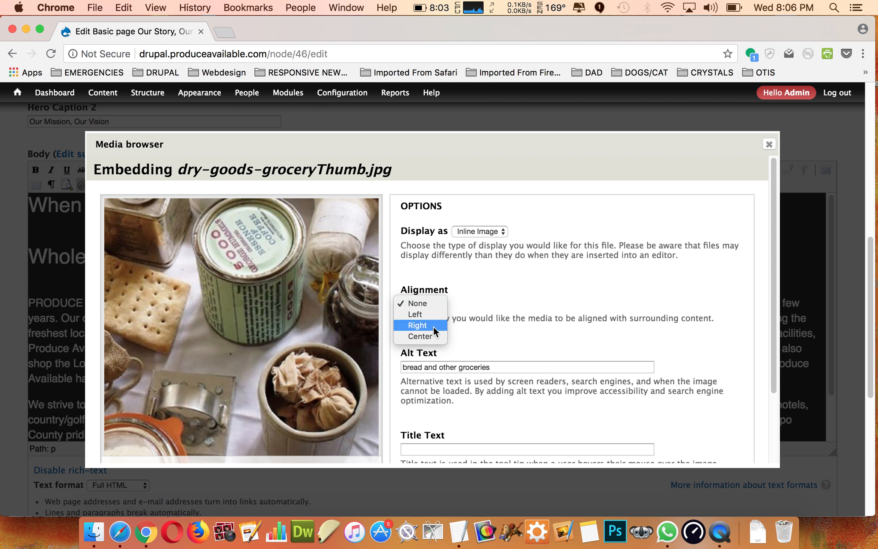
{"action": "key", "text": "Escape"}
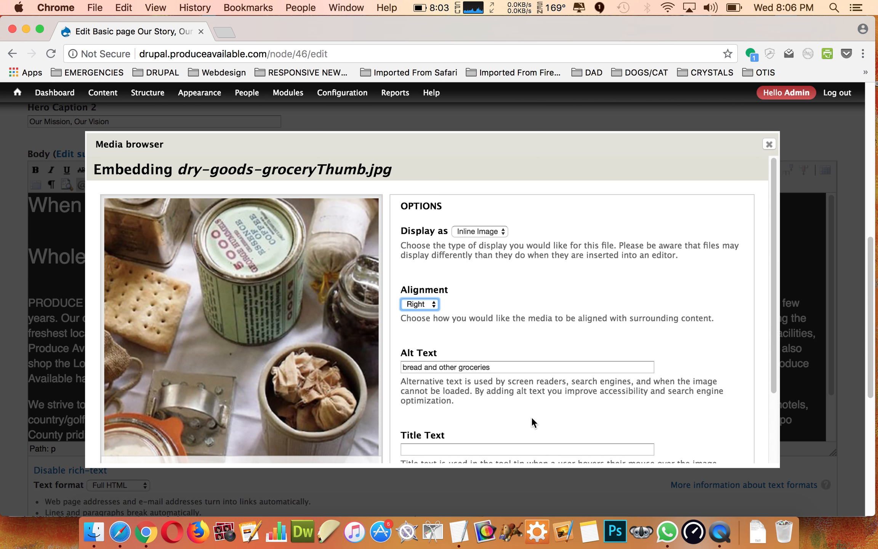
Step: Submit the embed options to insert the right-aligned dry-goods-groceryThumb.jpg into the body text
{"action": "scroll", "coordinate": [531, 417], "scroll_direction": "down", "scroll_amount": 5}
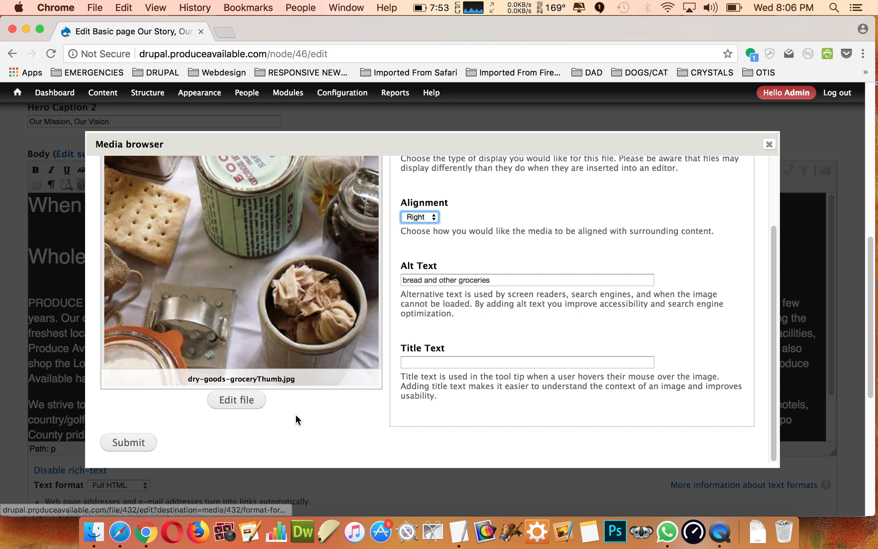
{"action": "left_click", "coordinate": [131, 443]}
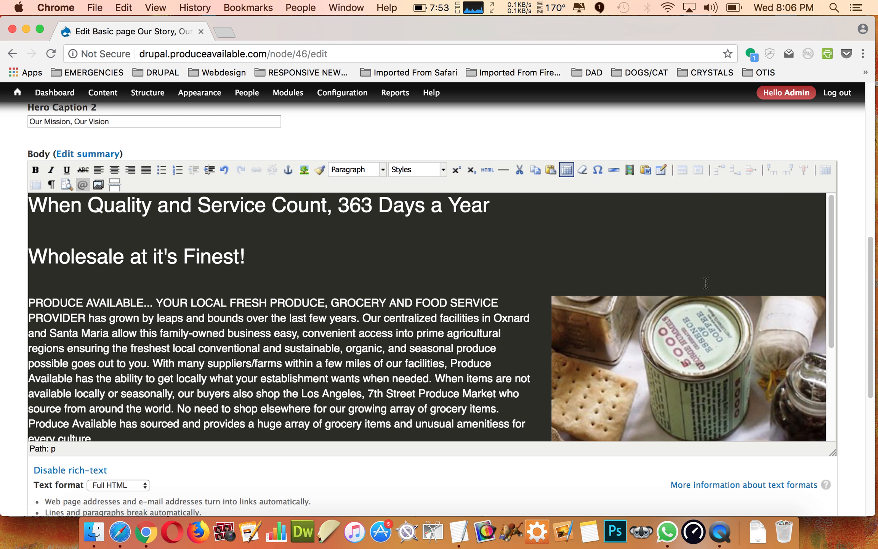
{"action": "scroll", "coordinate": [661, 304], "scroll_direction": "down", "scroll_amount": 5}
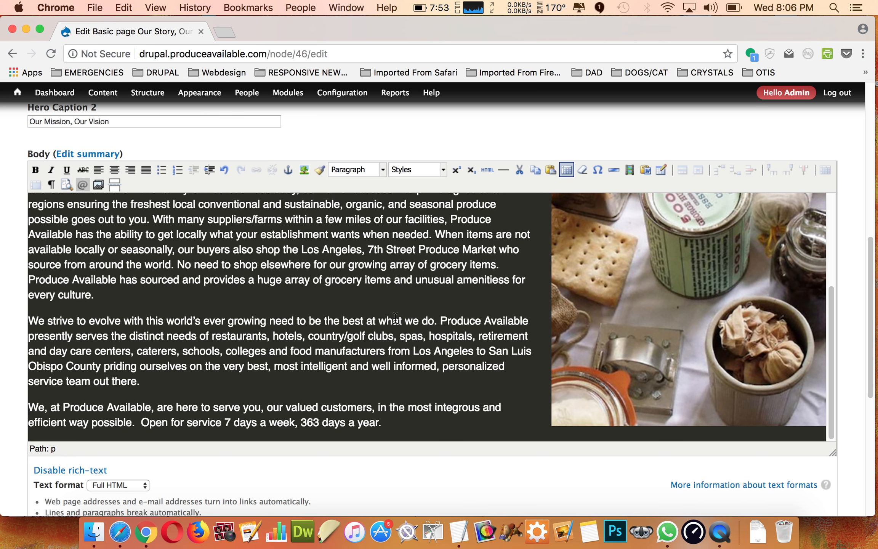
Step: Enlarge the inserted image in the body to about 434 × 434 pixels
{"action": "left_click", "coordinate": [585, 309]}
{"action": "left_click_drag", "start_coordinate": [585, 309], "coordinate": [504, 331]}
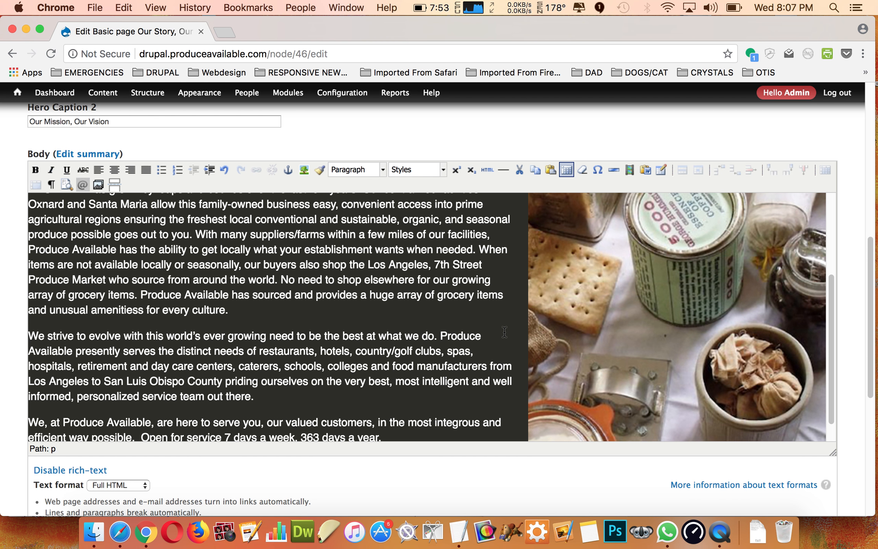
{"action": "scroll", "coordinate": [504, 332], "scroll_direction": "down", "scroll_amount": 1}
{"action": "scroll", "coordinate": [440, 301], "scroll_direction": "up", "scroll_amount": 5}
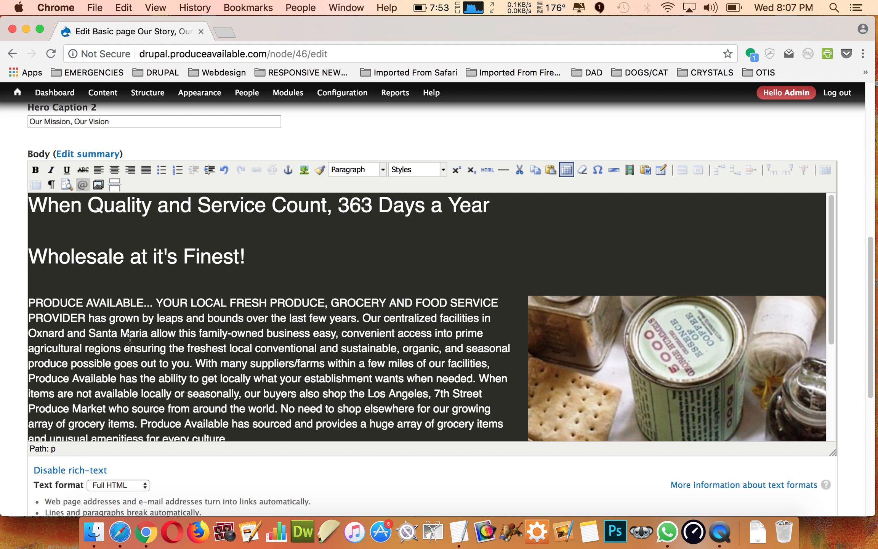
Step: Open the body's HTML source and cut the whole inline image code block preceding "PRODUCE AVAILABLE..."
{"action": "scroll", "coordinate": [273, 338], "scroll_direction": "down", "scroll_amount": 5}
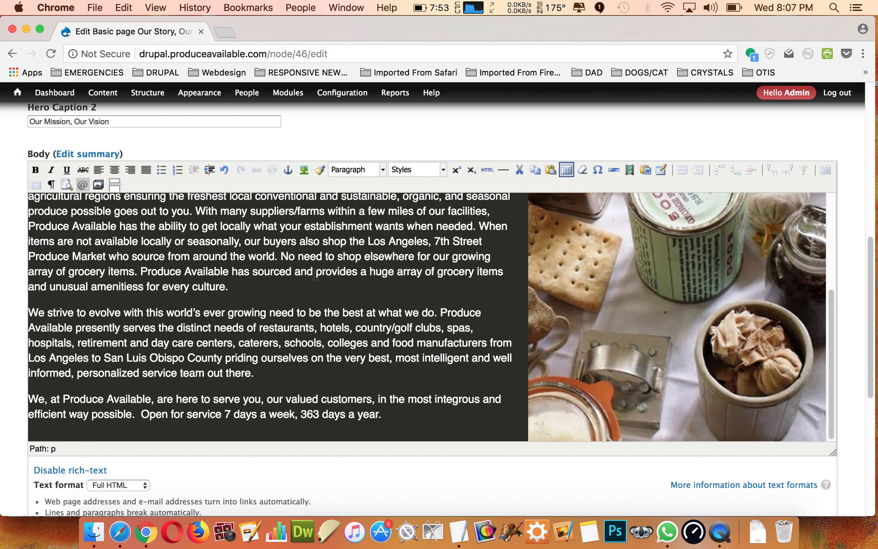
{"action": "left_click_drag", "start_coordinate": [36, 309], "coordinate": [166, 318]}
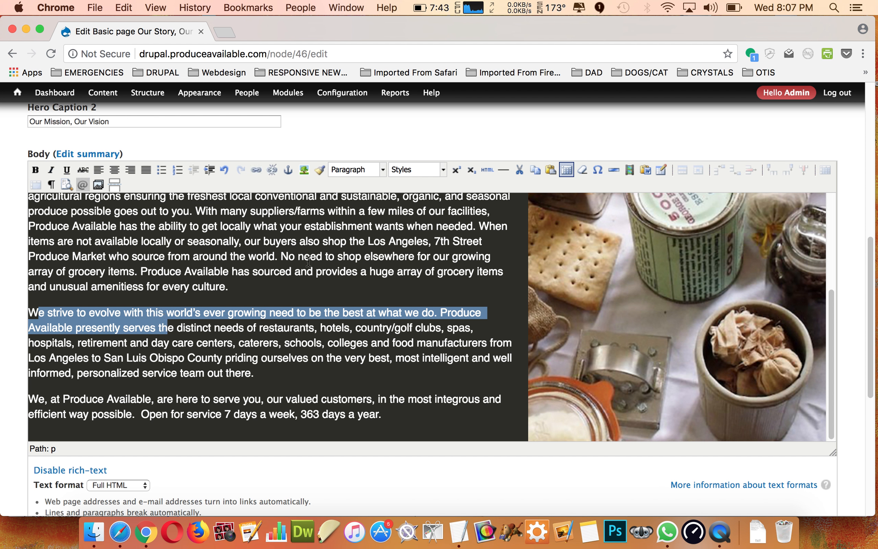
{"action": "scroll", "coordinate": [277, 262], "scroll_direction": "up", "scroll_amount": 5}
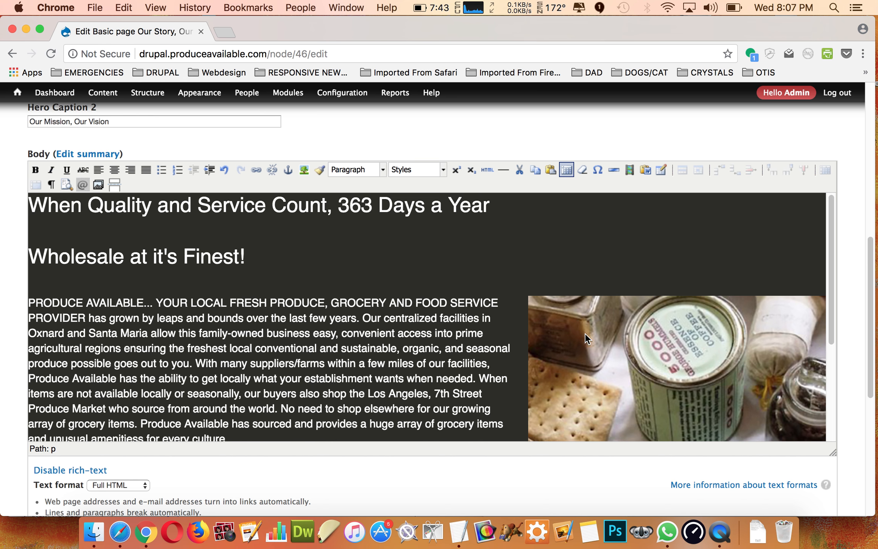
{"action": "left_click", "coordinate": [487, 170]}
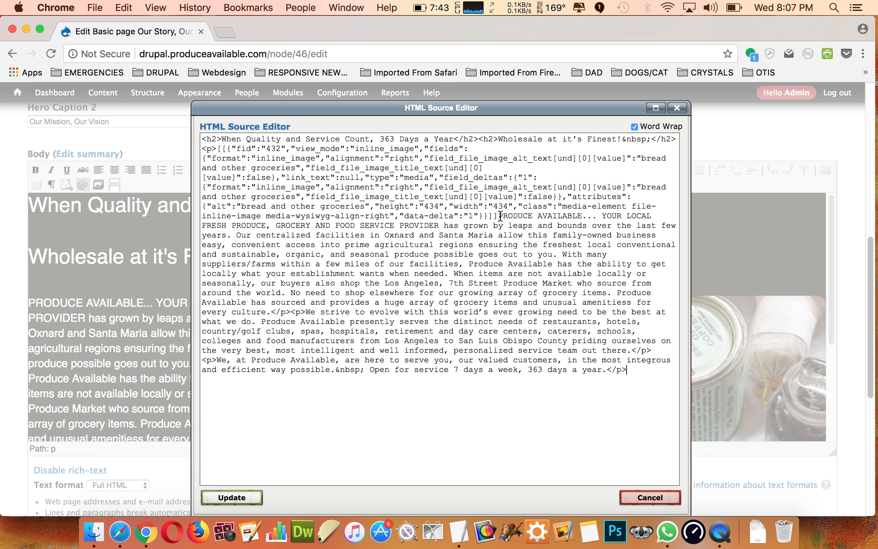
{"action": "left_click_drag", "start_coordinate": [499, 215], "coordinate": [621, 215]}
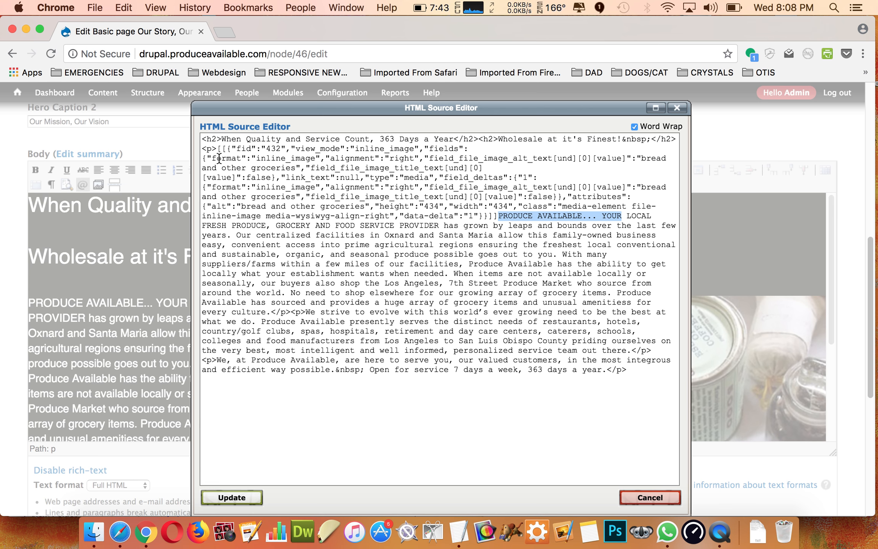
{"action": "left_click_drag", "start_coordinate": [217, 150], "coordinate": [497, 216]}
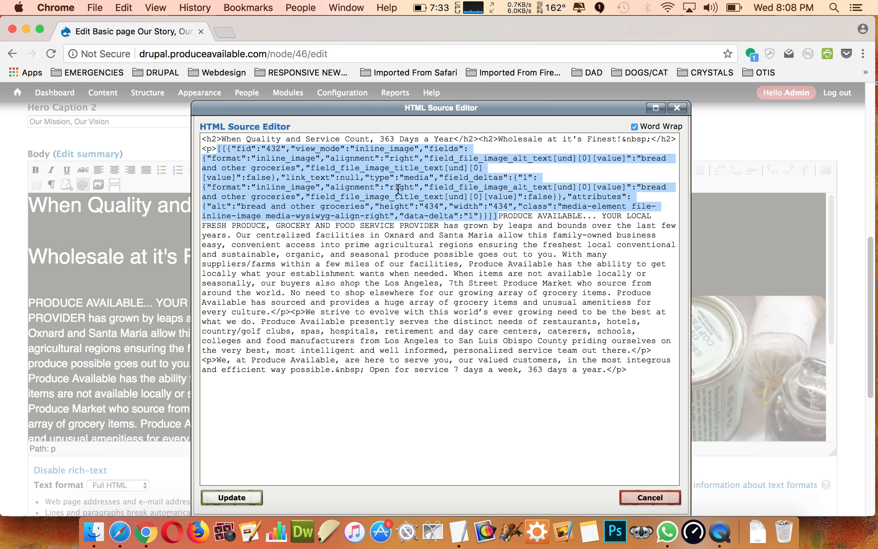
{"action": "left_click", "coordinate": [230, 148]}
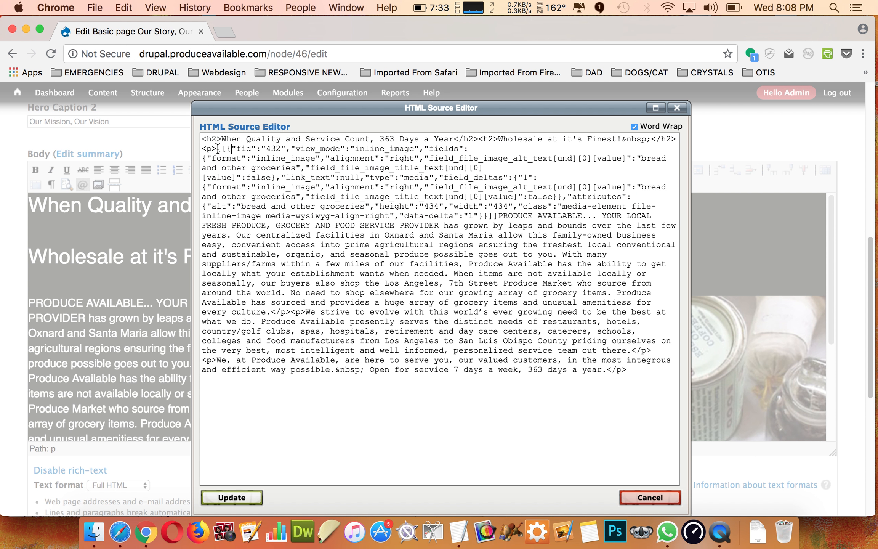
{"action": "left_click_drag", "start_coordinate": [217, 148], "coordinate": [498, 216]}
{"action": "key", "text": "super+c"}
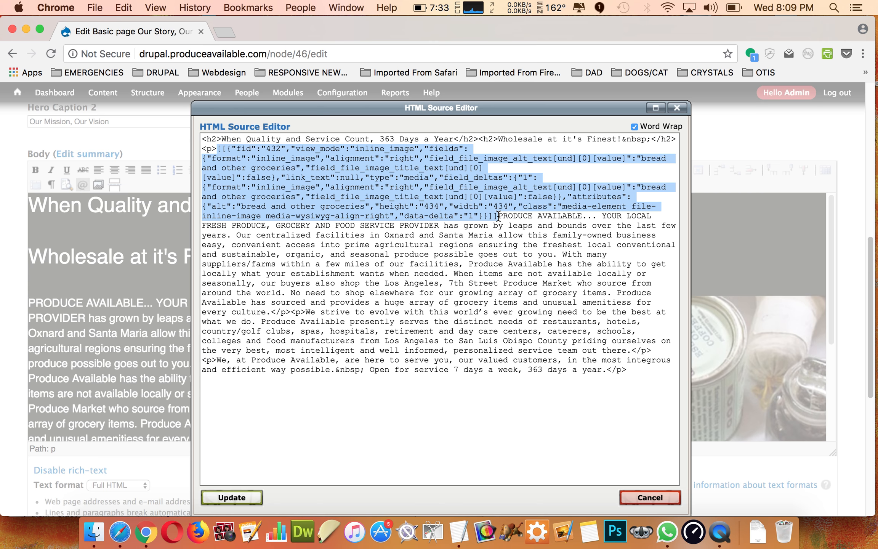
{"action": "key", "text": "BackSpace"}
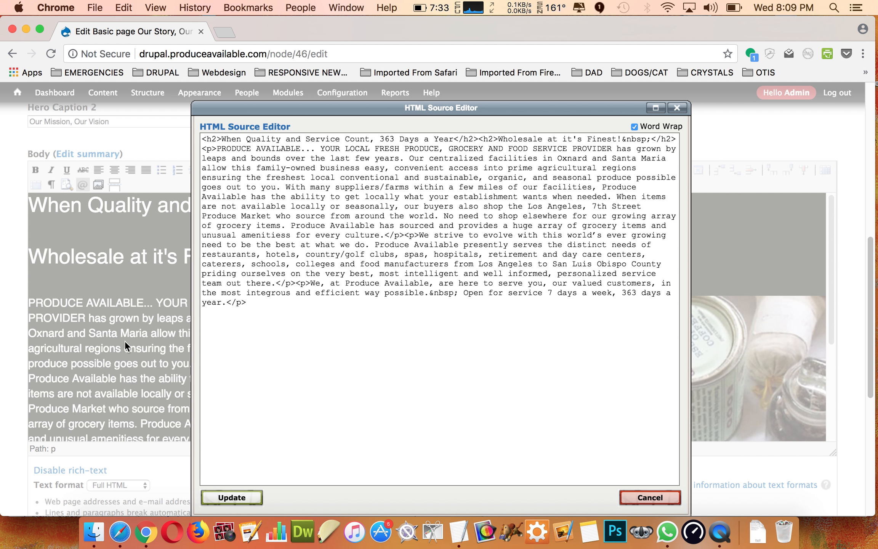
Step: Paste the image code at the start of the "We strive to evolve" paragraph and update the body
{"action": "scroll", "coordinate": [125, 340], "scroll_direction": "down", "scroll_amount": 3}
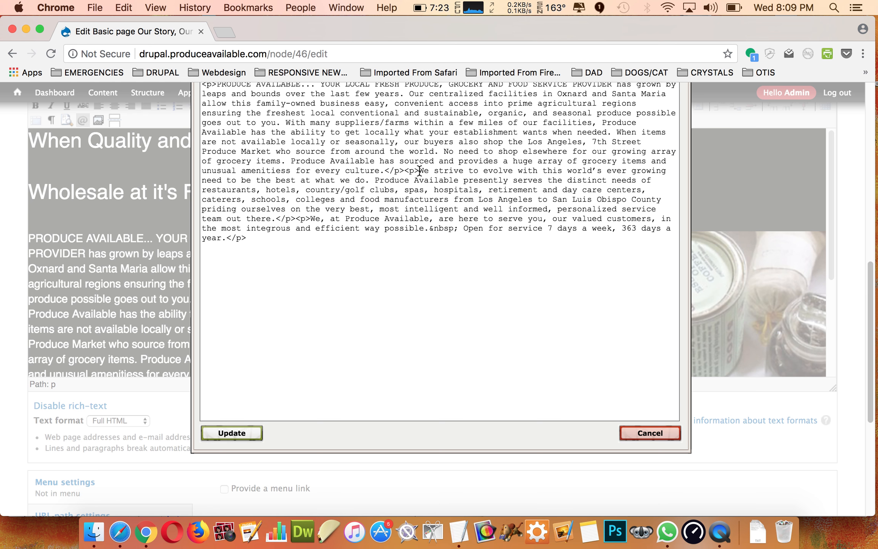
{"action": "left_click", "coordinate": [419, 171]}
{"action": "key", "text": "super+v"}
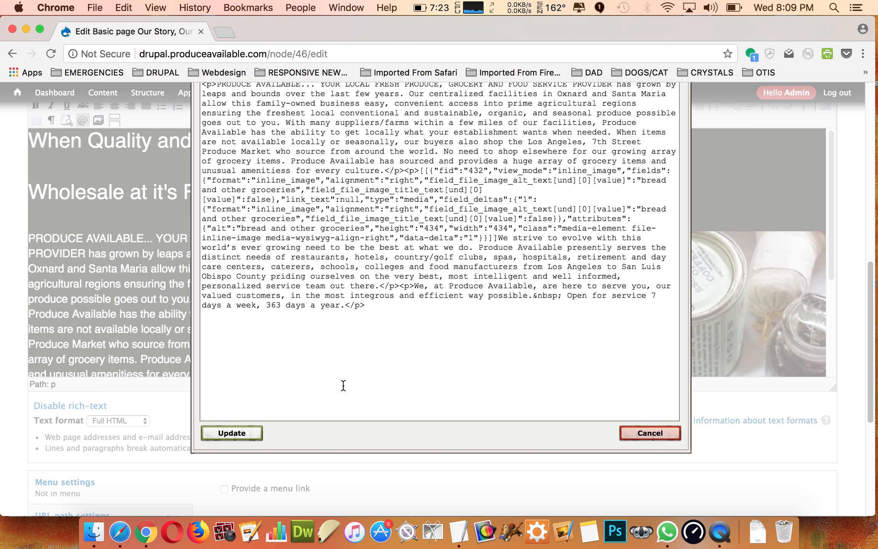
{"action": "left_click", "coordinate": [232, 433]}
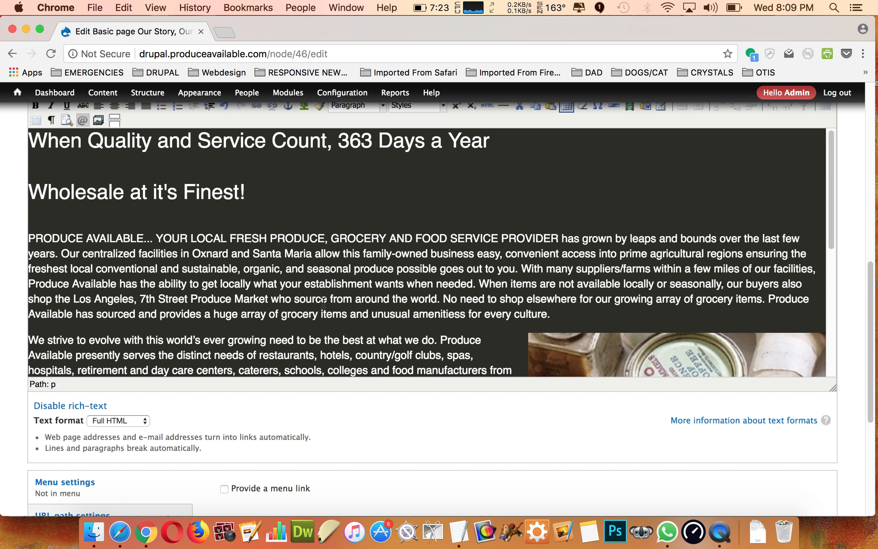
Step: Enlarge the moved image slightly, to about 438 × 438 pixels
{"action": "scroll", "coordinate": [323, 302], "scroll_direction": "down", "scroll_amount": 5}
{"action": "left_click", "coordinate": [581, 274]}
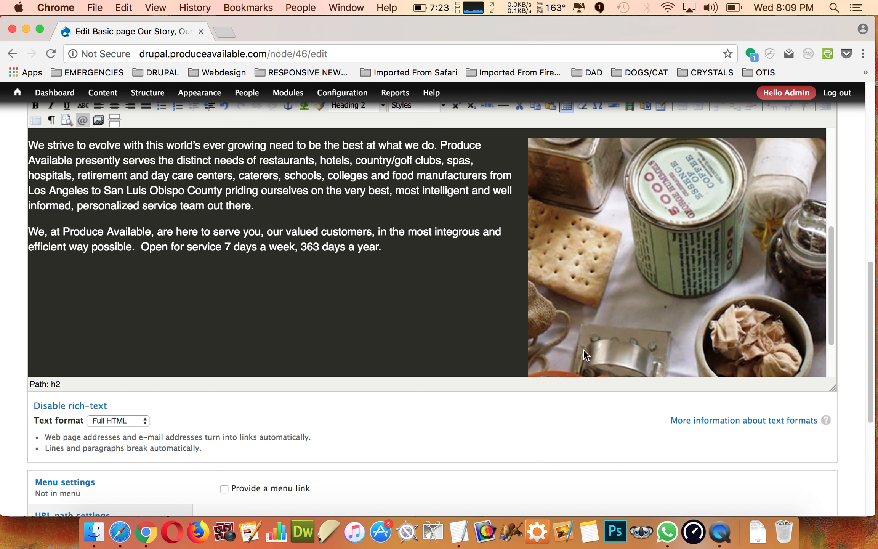
{"action": "mouse_move", "coordinate": [581, 298]}
{"action": "left_mouse_down"}
{"action": "mouse_move", "coordinate": [492, 376]}
{"action": "mouse_move", "coordinate": [643, 240]}
{"action": "mouse_move", "coordinate": [600, 282]}
{"action": "mouse_move", "coordinate": [560, 290]}
{"action": "mouse_move", "coordinate": [579, 299]}
{"action": "mouse_move", "coordinate": [573, 304]}
{"action": "left_mouse_up"}
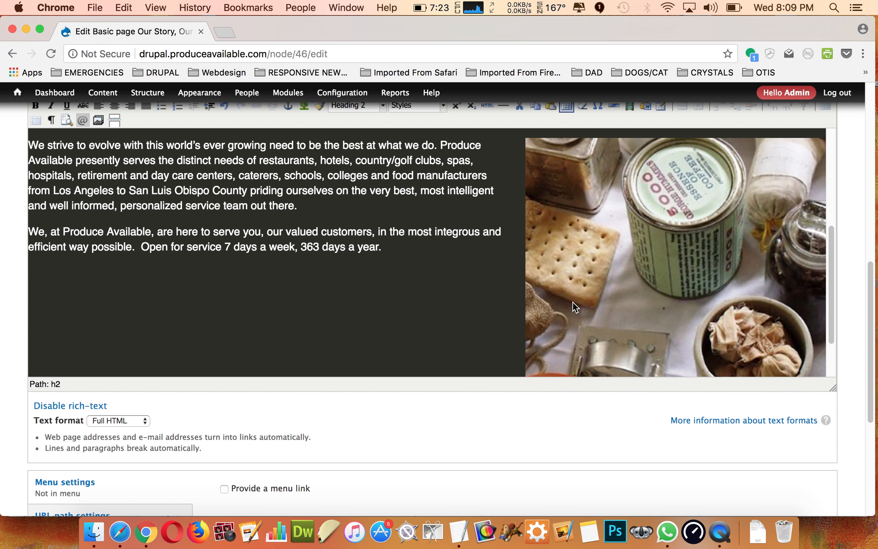
Step: Save the page and review the image's placement beside the text on the published page
{"action": "scroll", "coordinate": [231, 457], "scroll_direction": "down", "scroll_amount": 6}
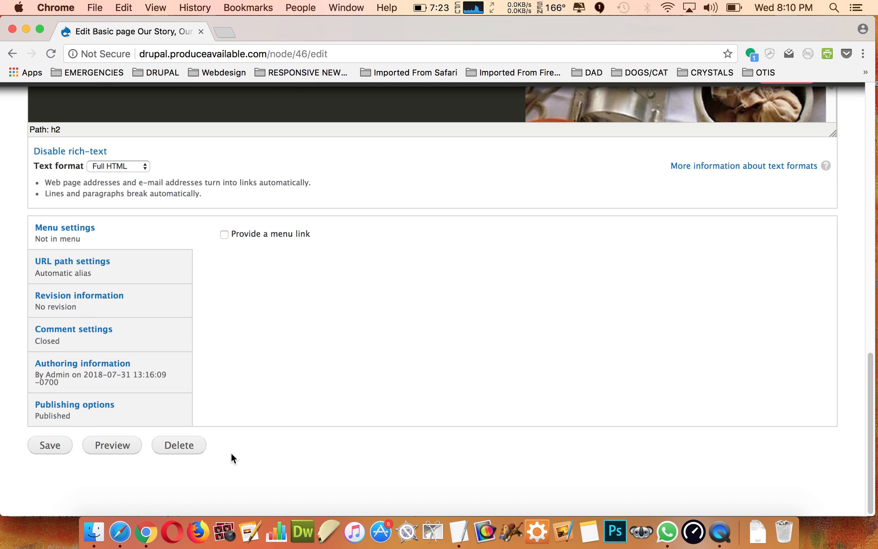
{"action": "left_click", "coordinate": [55, 466]}
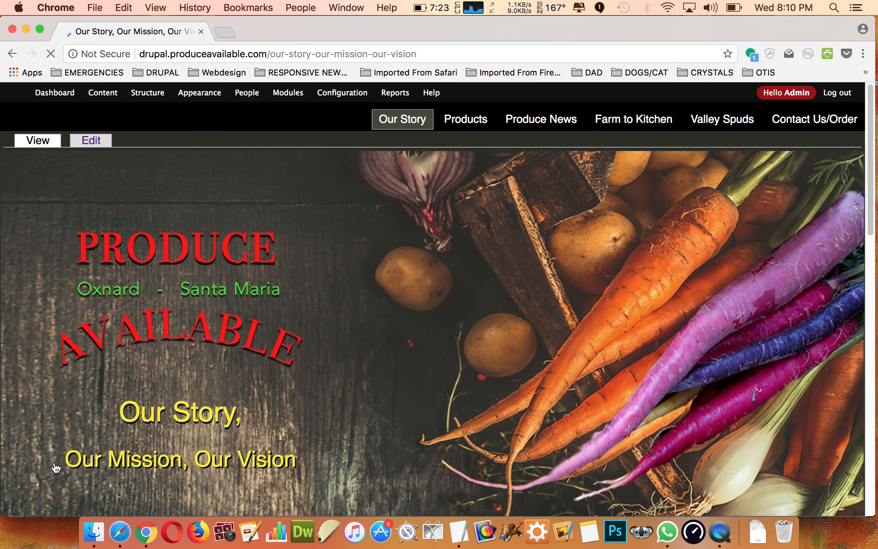
{"action": "scroll", "coordinate": [387, 402], "scroll_direction": "down", "scroll_amount": 15}
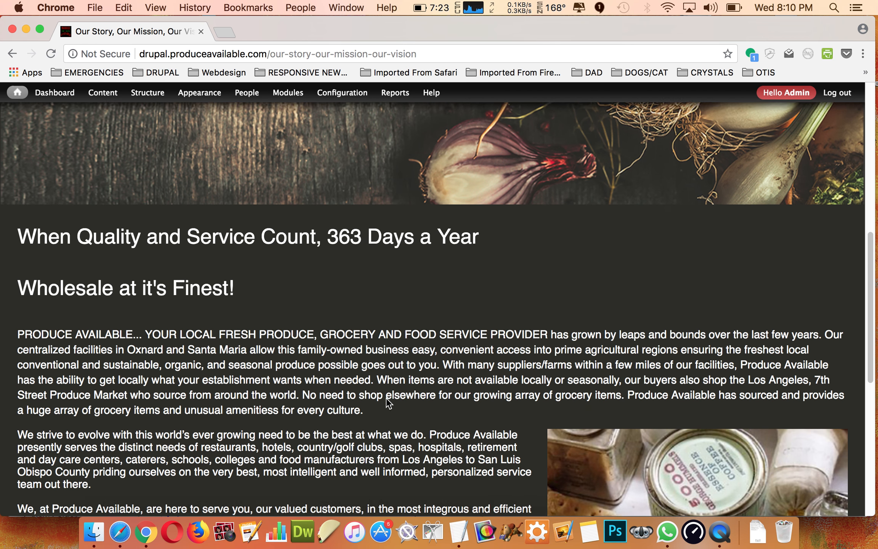
{"action": "scroll", "coordinate": [386, 397], "scroll_direction": "down", "scroll_amount": 3}
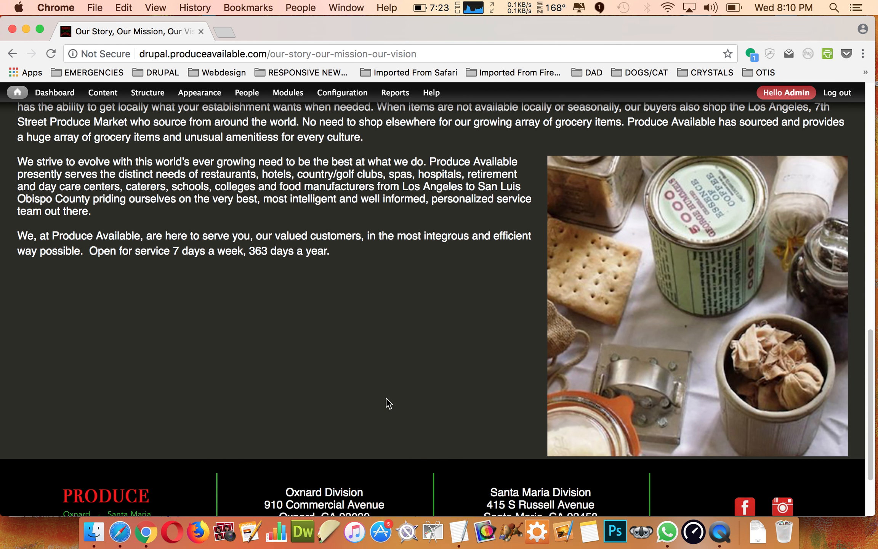
{"action": "scroll", "coordinate": [386, 397], "scroll_direction": "up", "scroll_amount": 7}
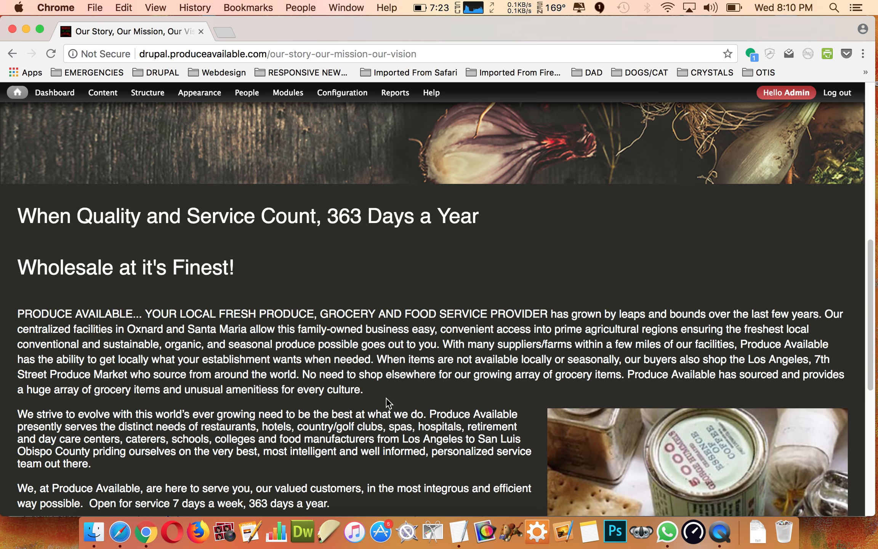
{"action": "scroll", "coordinate": [386, 397], "scroll_direction": "up", "scroll_amount": 9}
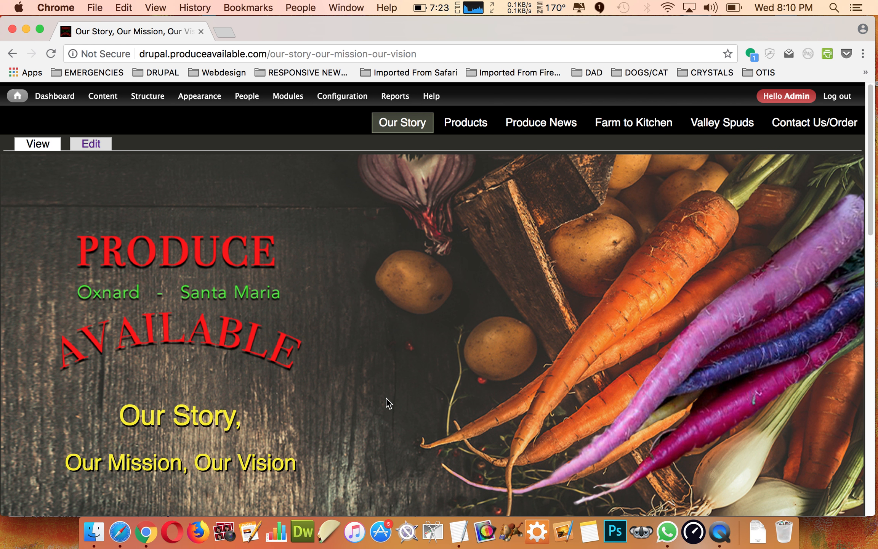
Step: Reopen the page for editing, delete the inline image code block from the body's HTML source, and update the body
{"action": "left_click", "coordinate": [91, 144]}
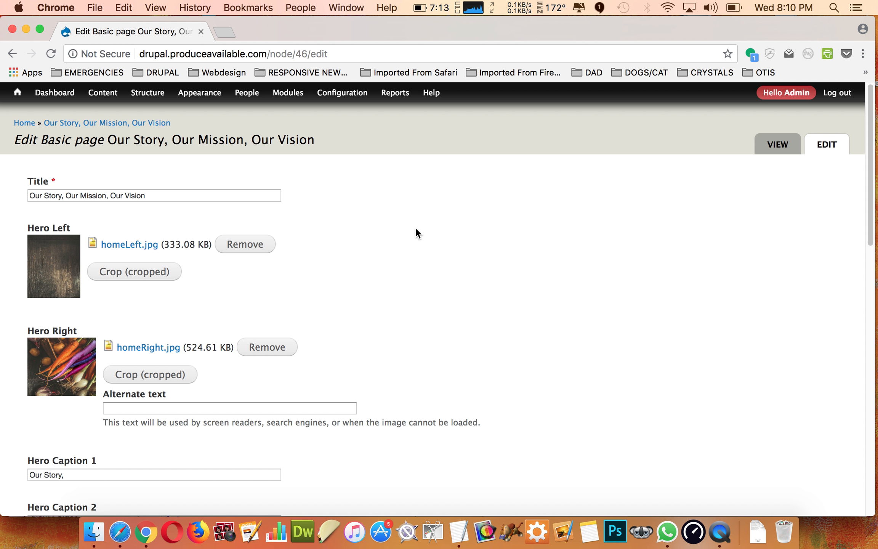
{"action": "scroll", "coordinate": [415, 227], "scroll_direction": "down", "scroll_amount": 10}
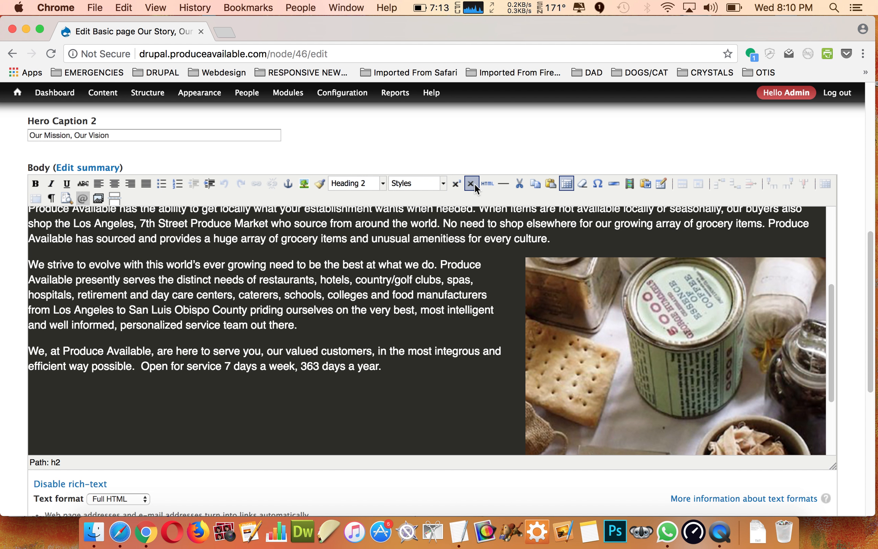
{"action": "left_click", "coordinate": [487, 184]}
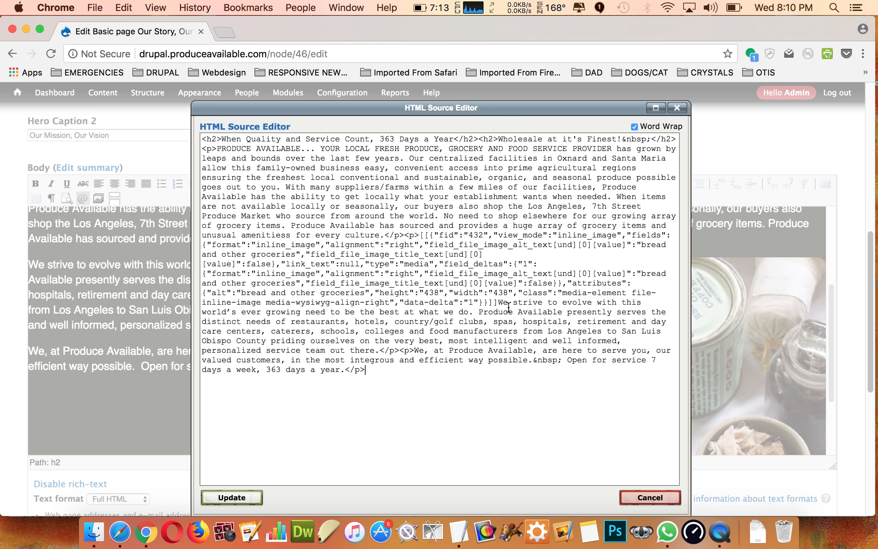
{"action": "left_click_drag", "start_coordinate": [498, 301], "coordinate": [420, 235]}
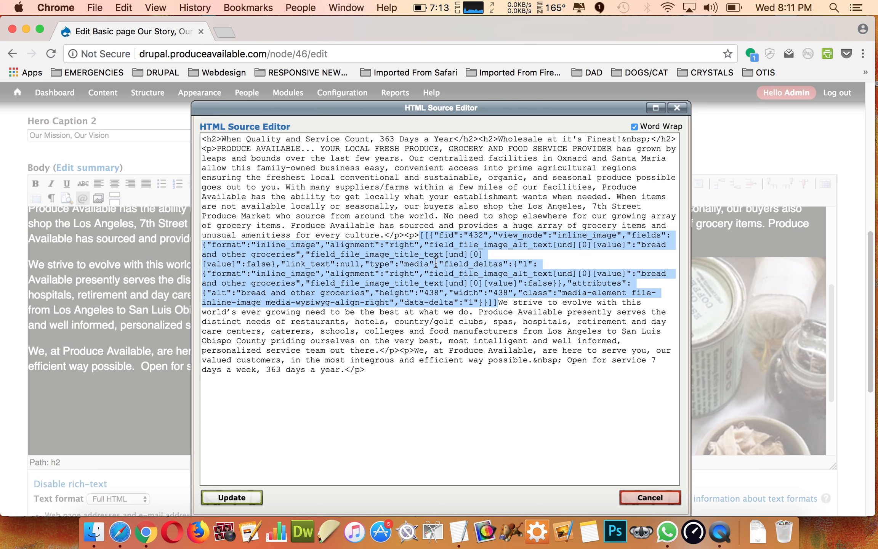
{"action": "key", "text": "BackSpace"}
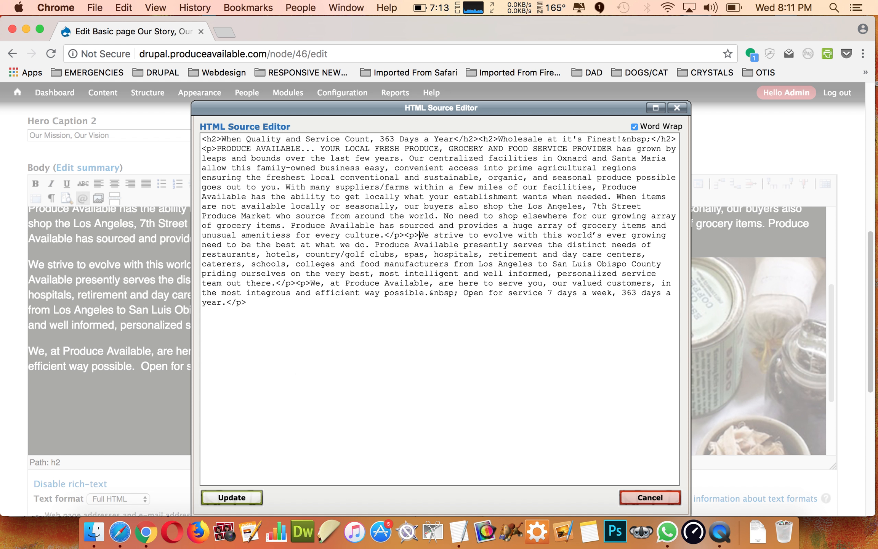
{"action": "left_click", "coordinate": [246, 497]}
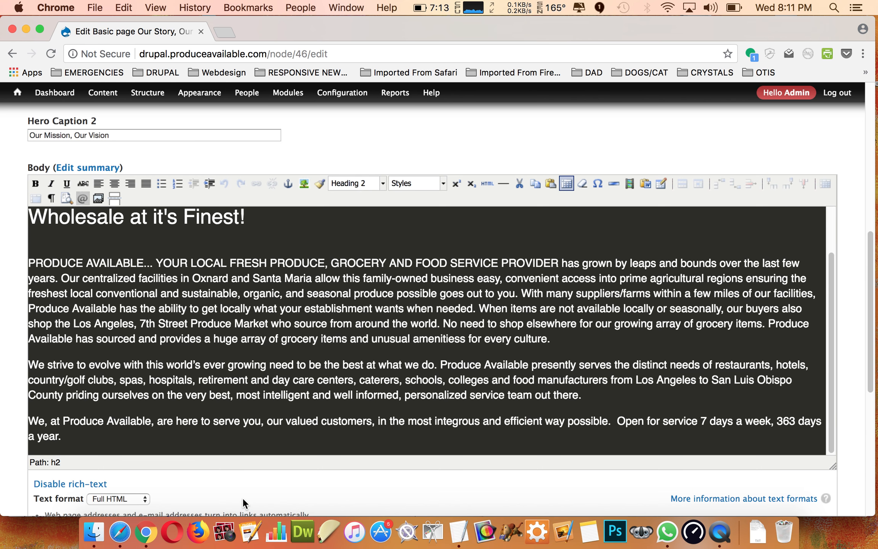
Step: Save the page without the image and check the body text on the published page
{"action": "scroll", "coordinate": [389, 362], "scroll_direction": "down", "scroll_amount": 10}
{"action": "left_click", "coordinate": [65, 461]}
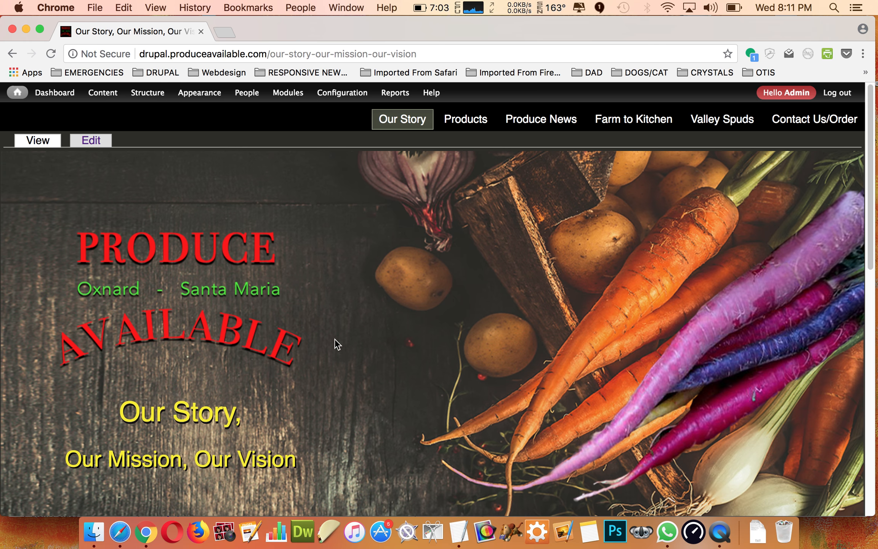
{"action": "scroll", "coordinate": [335, 343], "scroll_direction": "down", "scroll_amount": 7}
{"action": "scroll", "coordinate": [335, 337], "scroll_direction": "down", "scroll_amount": 8}
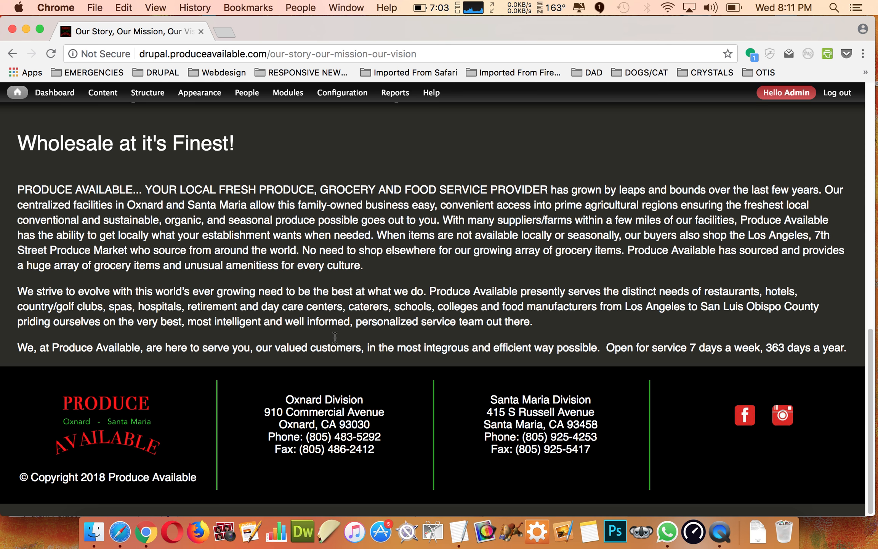
{"action": "scroll", "coordinate": [334, 337], "scroll_direction": "up", "scroll_amount": 15}
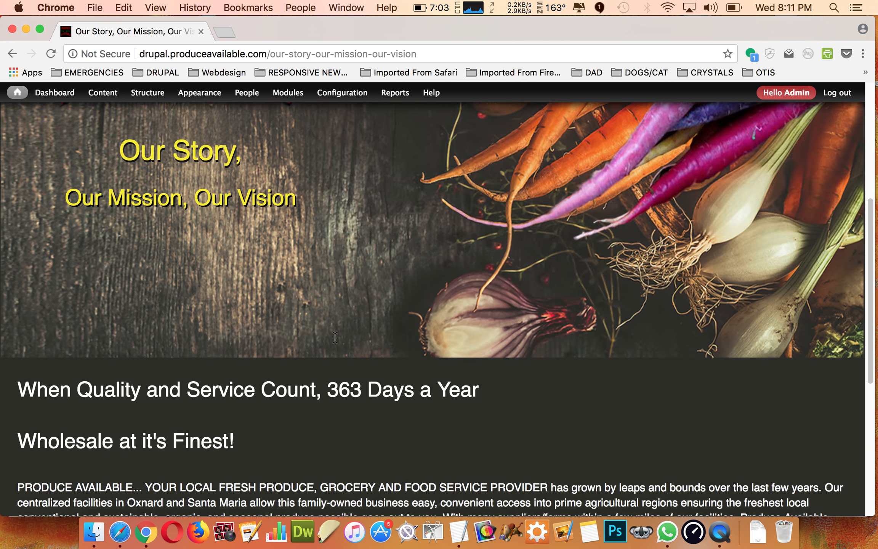
{"action": "right_click", "coordinate": [722, 537]}
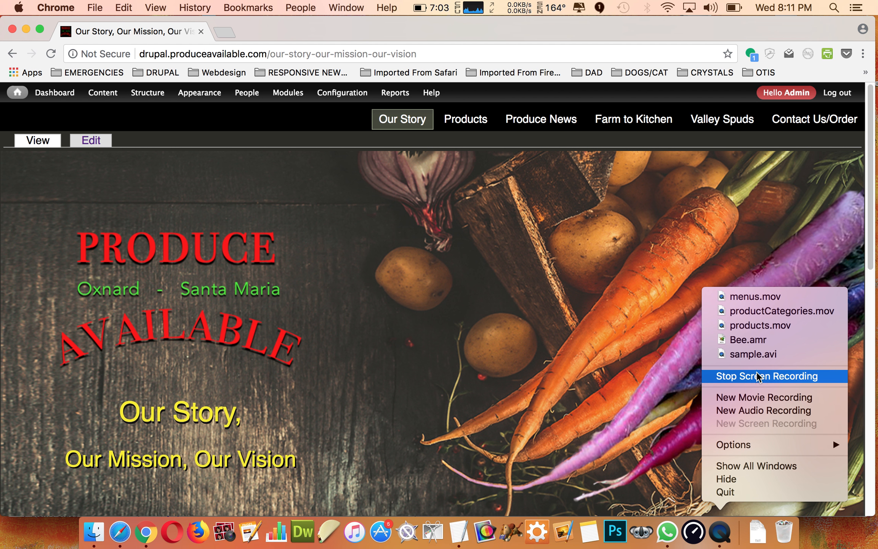